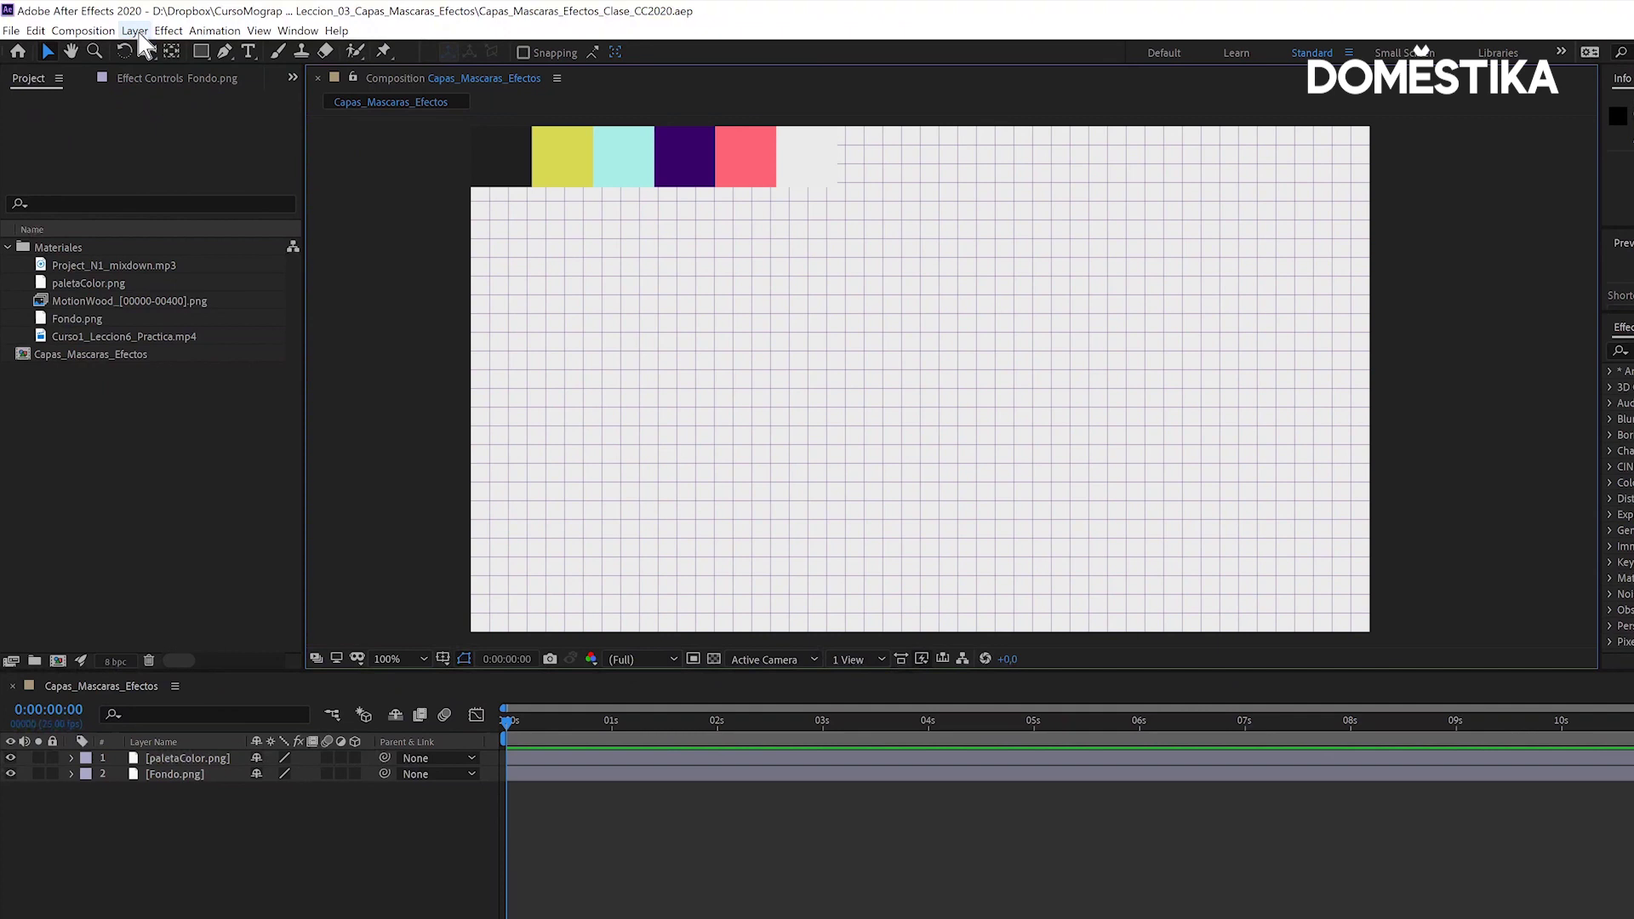
- Browse the Layer and Composition menus without adding anything
{"action": "left_click", "coordinate": [134, 31]}
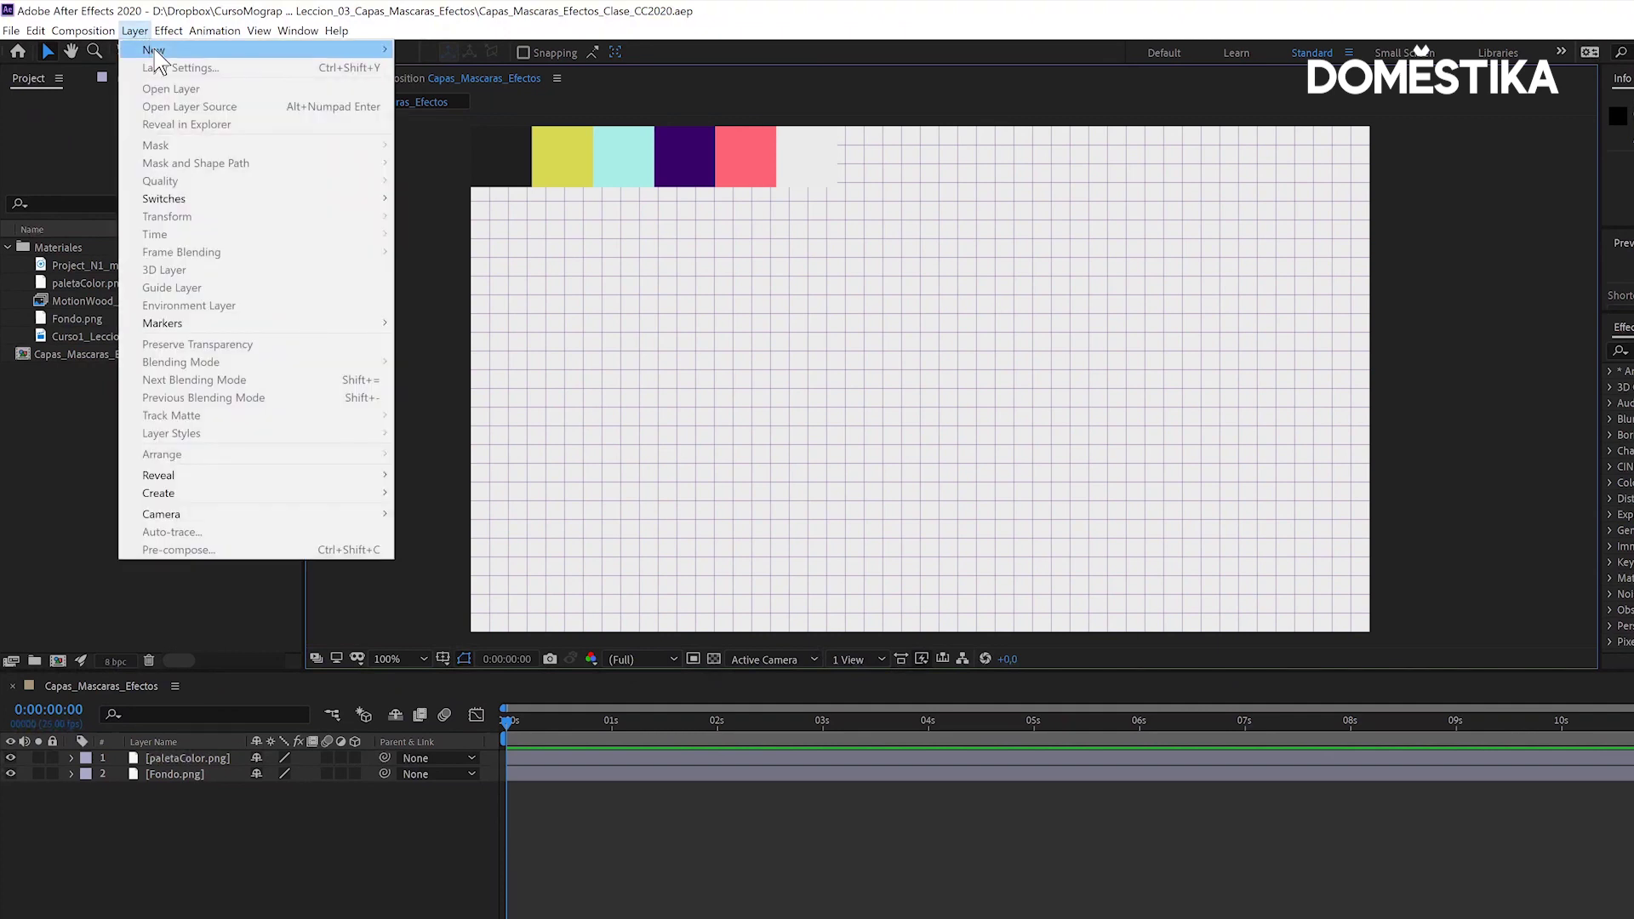
{"action": "mouse_move", "coordinate": [153, 49]}
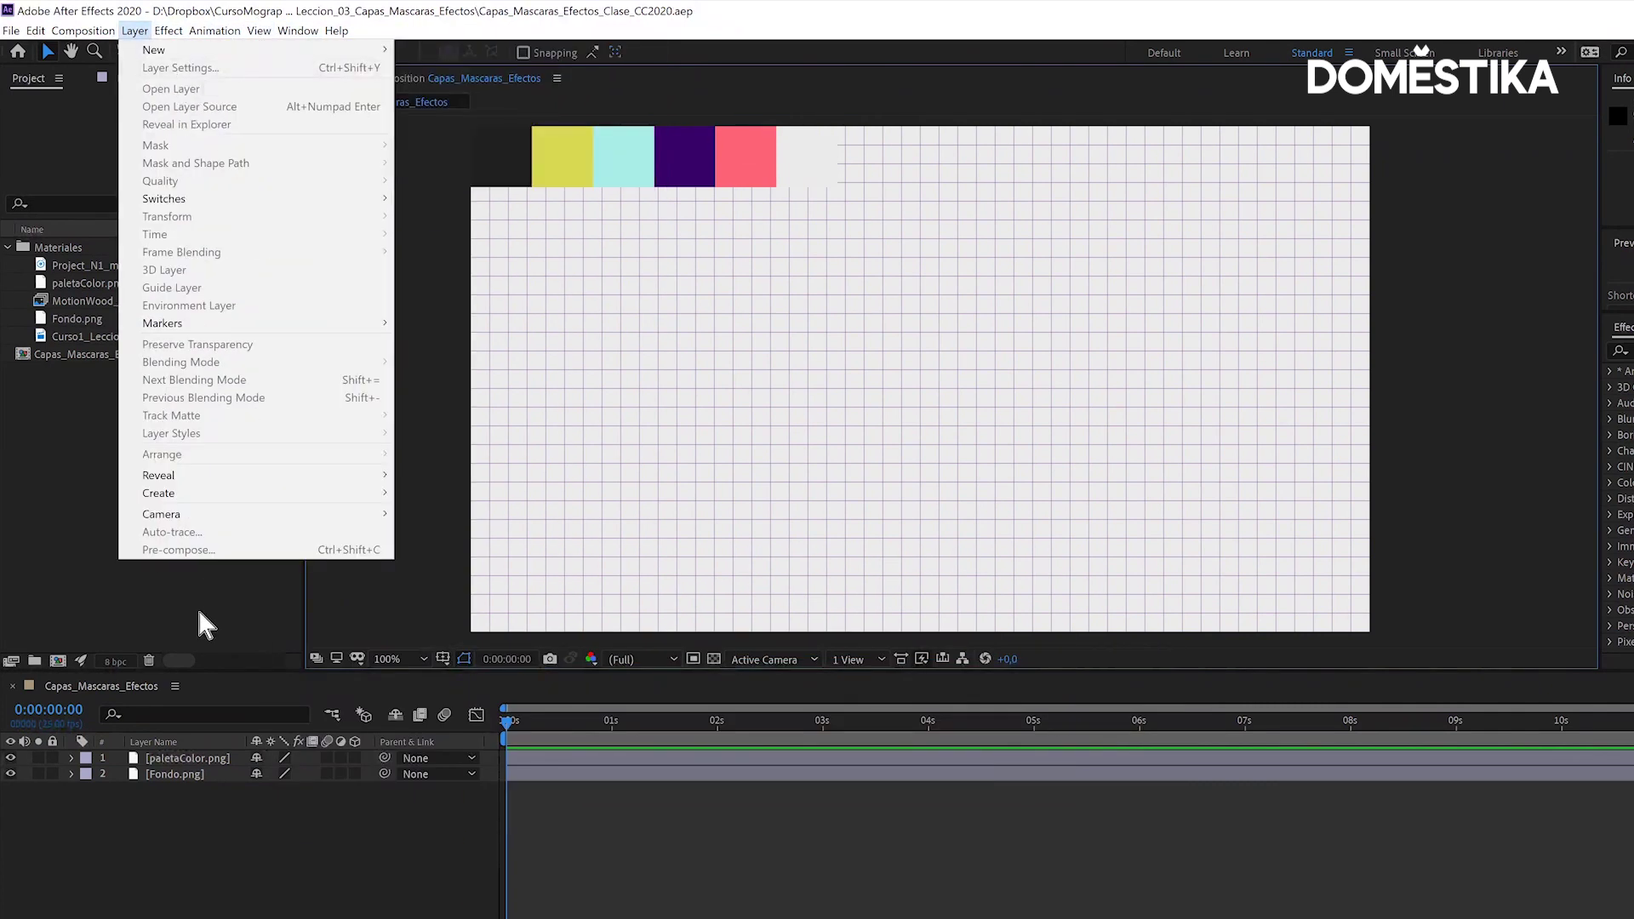
{"action": "left_click", "coordinate": [198, 611]}
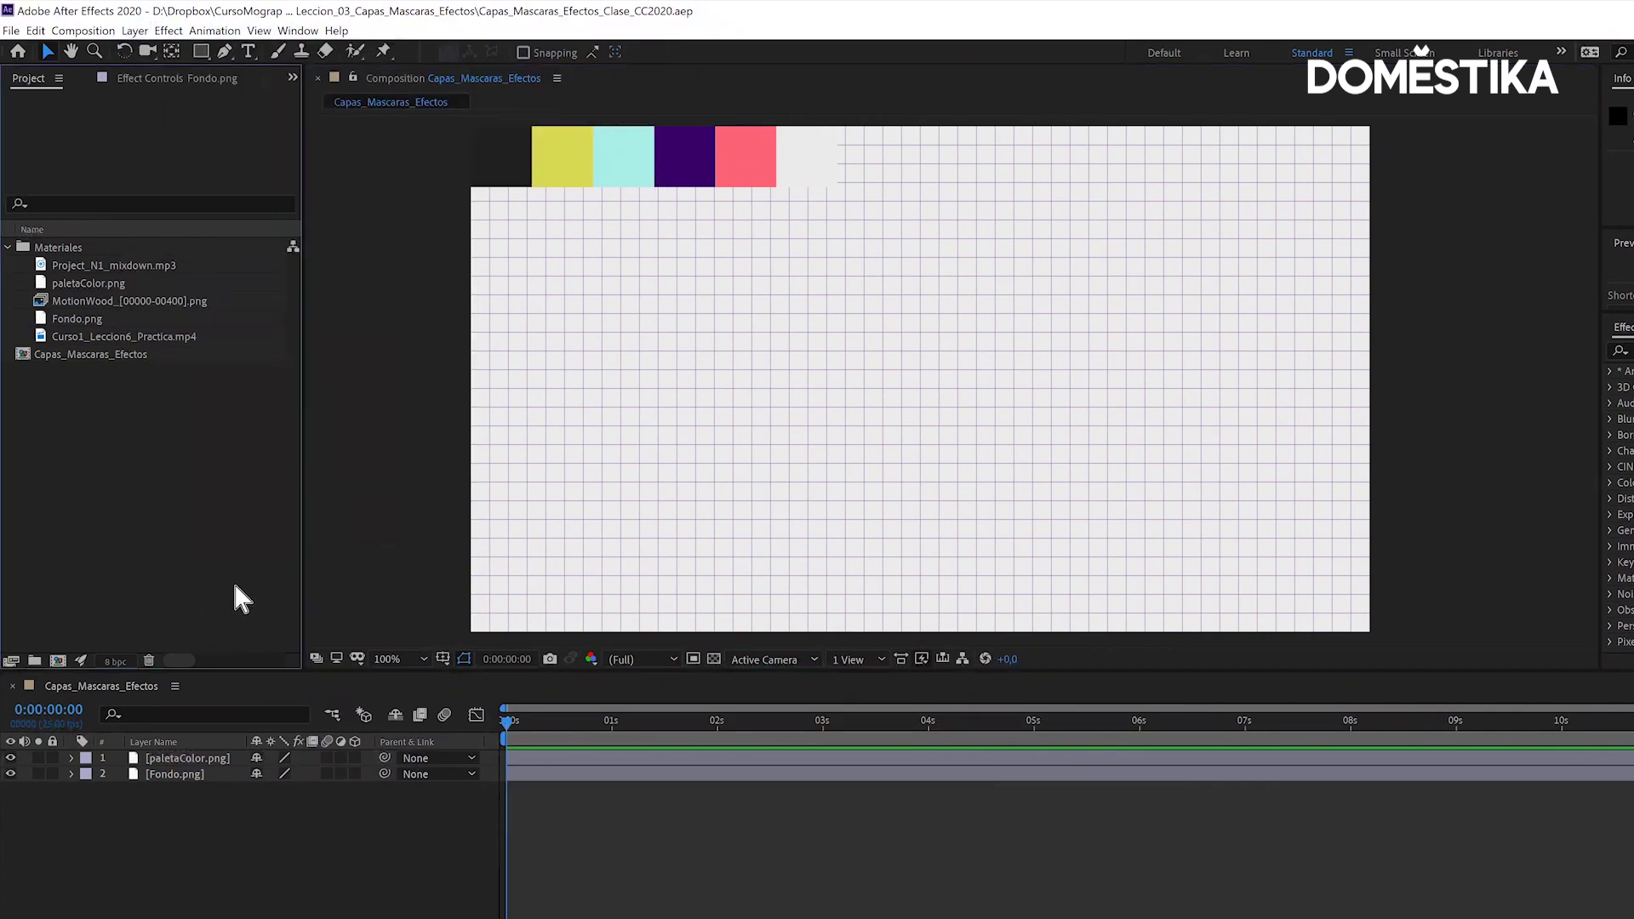
{"action": "left_click", "coordinate": [135, 31]}
{"action": "mouse_move", "coordinate": [108, 32]}
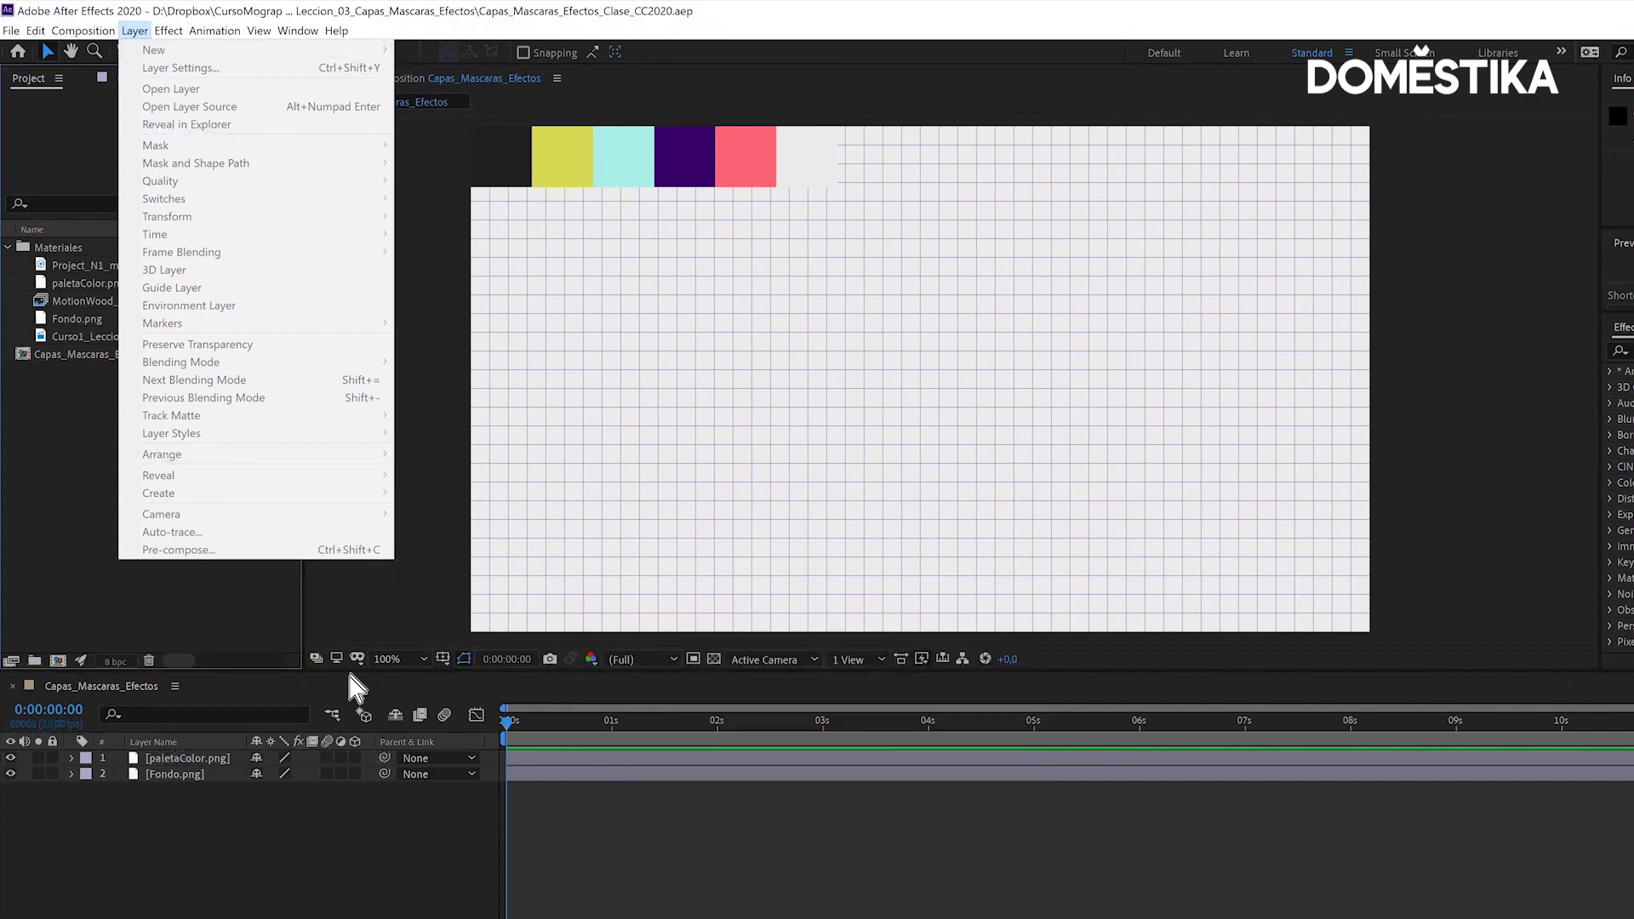
{"action": "left_click", "coordinate": [98, 691]}
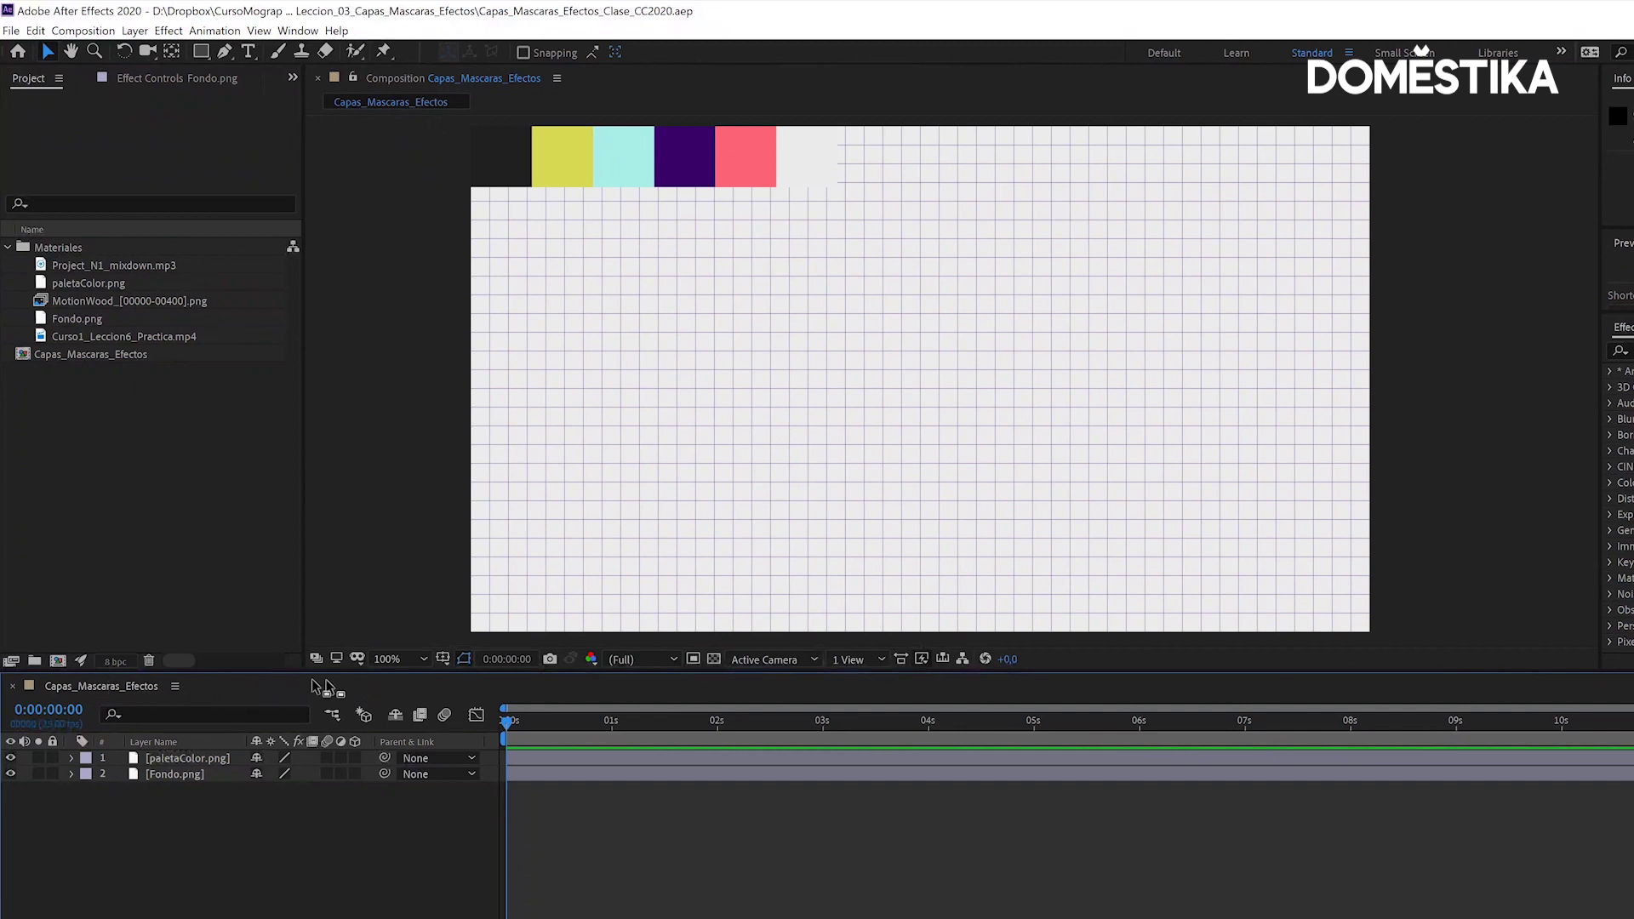
{"action": "left_click", "coordinate": [140, 32]}
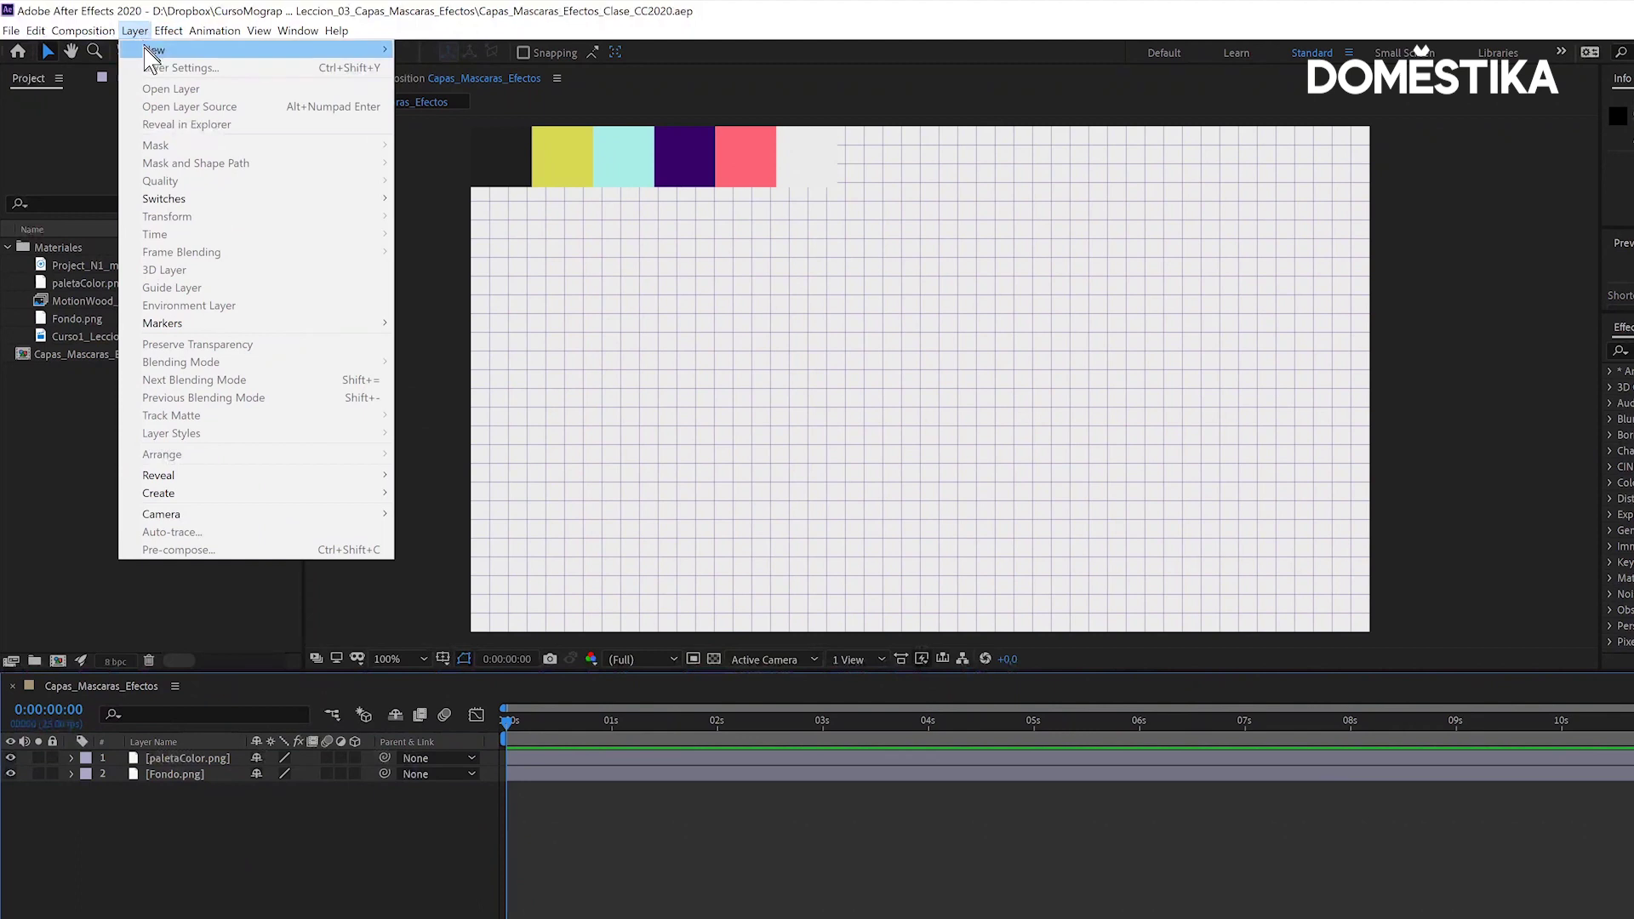
{"action": "mouse_move", "coordinate": [154, 53]}
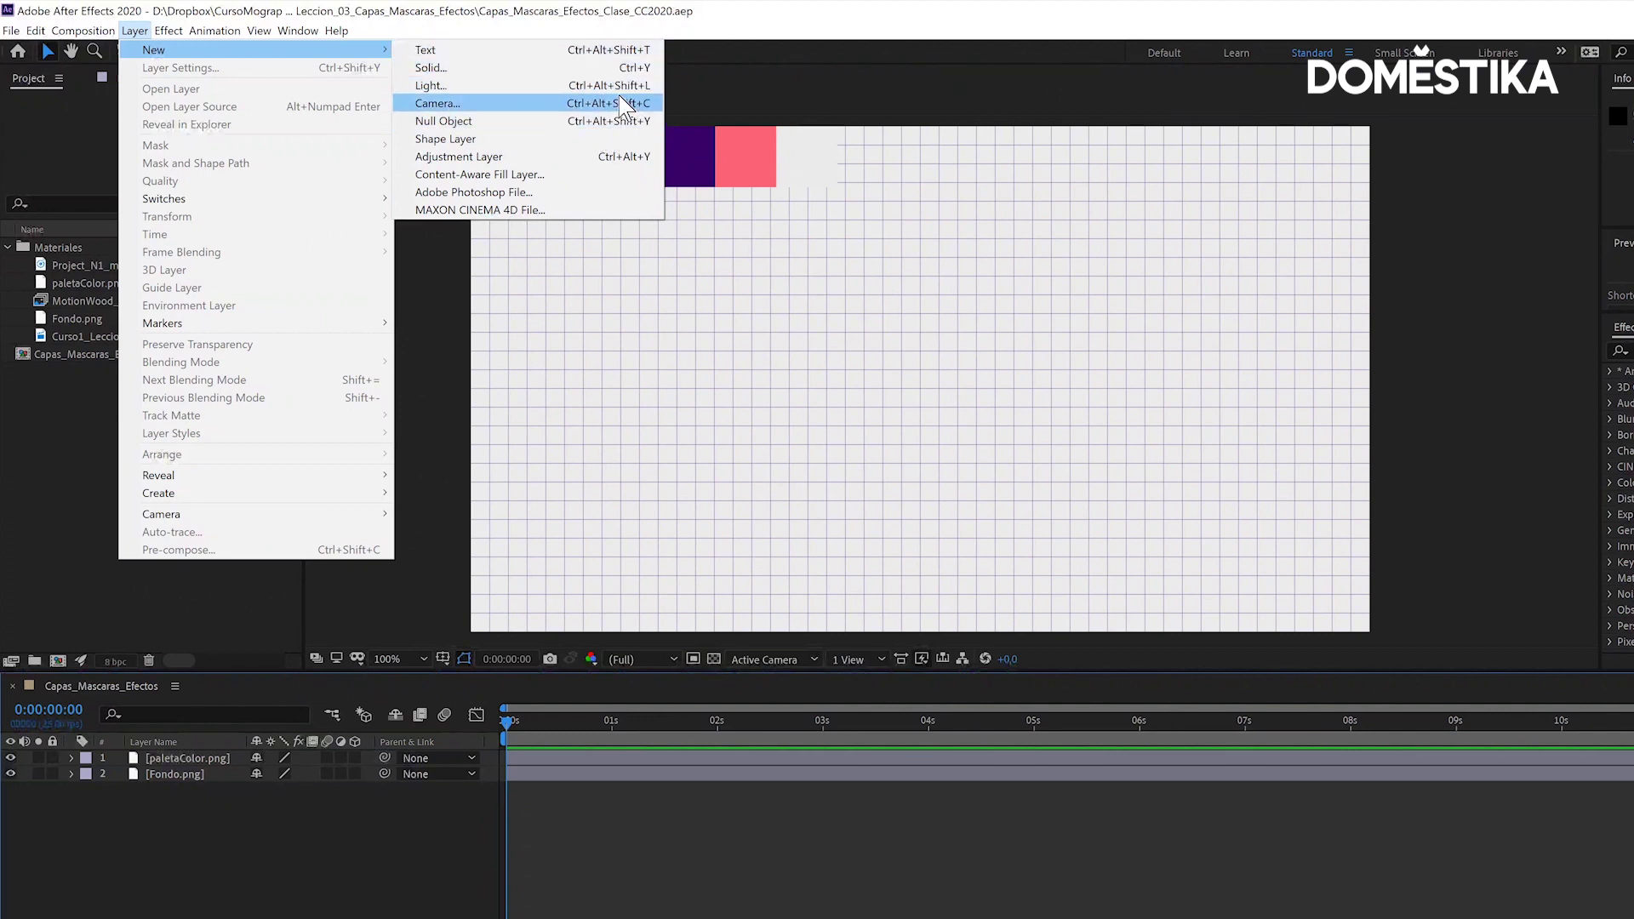
{"action": "left_click", "coordinate": [659, 19]}
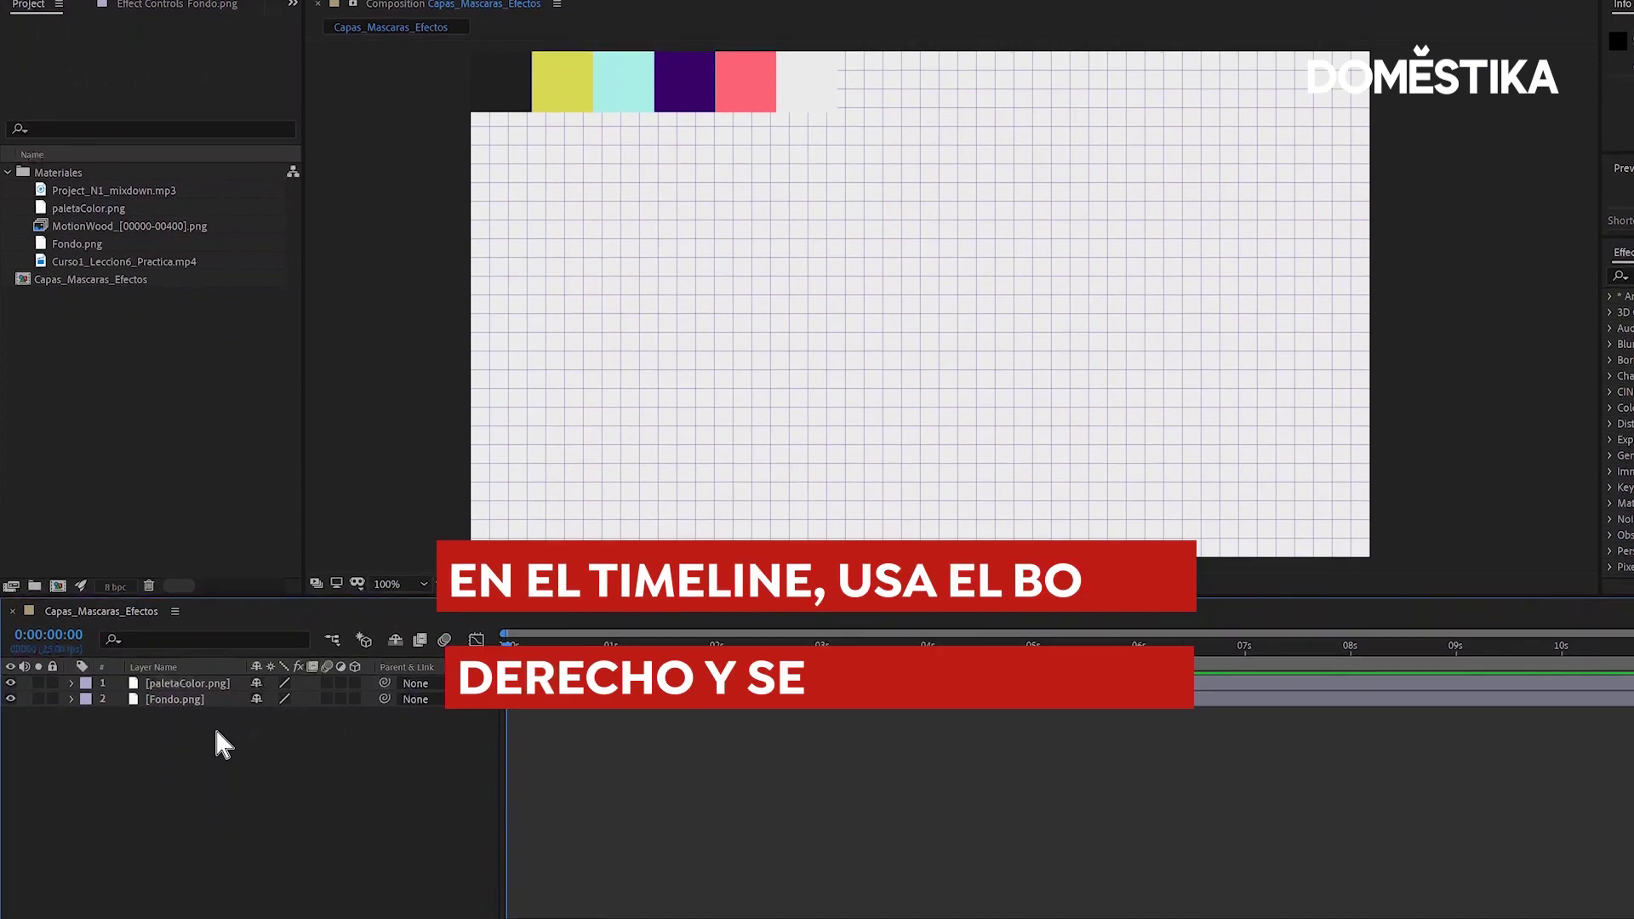
- Create a test text layer from the timeline's New > Text, then delete it
{"action": "right_click", "coordinate": [214, 806]}
{"action": "mouse_move", "coordinate": [230, 728]}
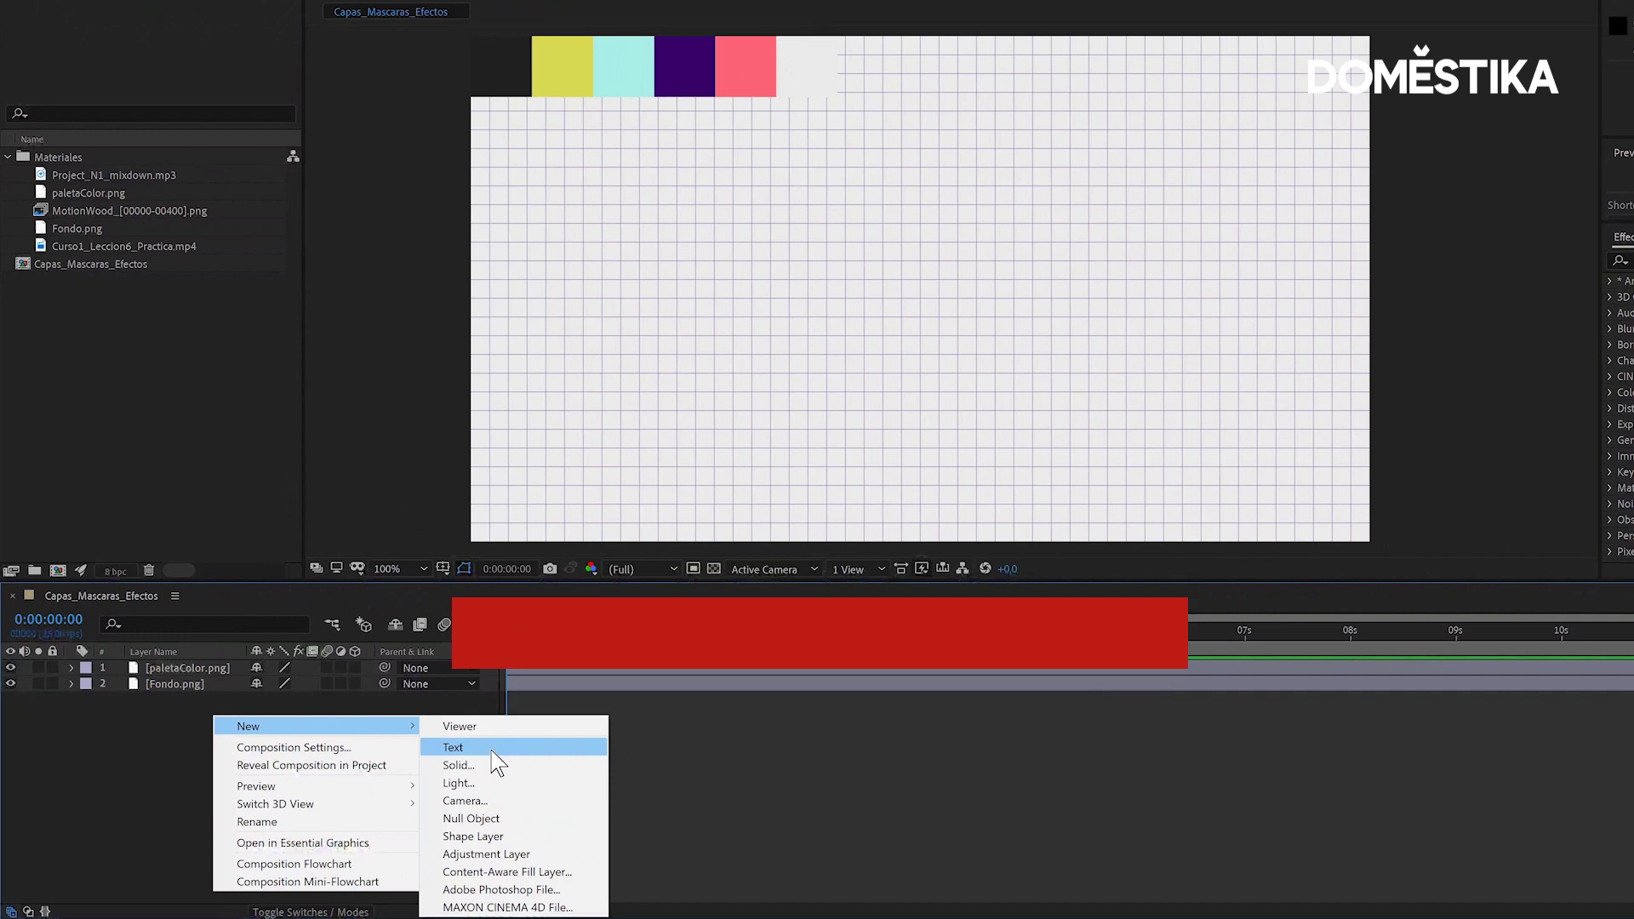
{"action": "left_click", "coordinate": [491, 750]}
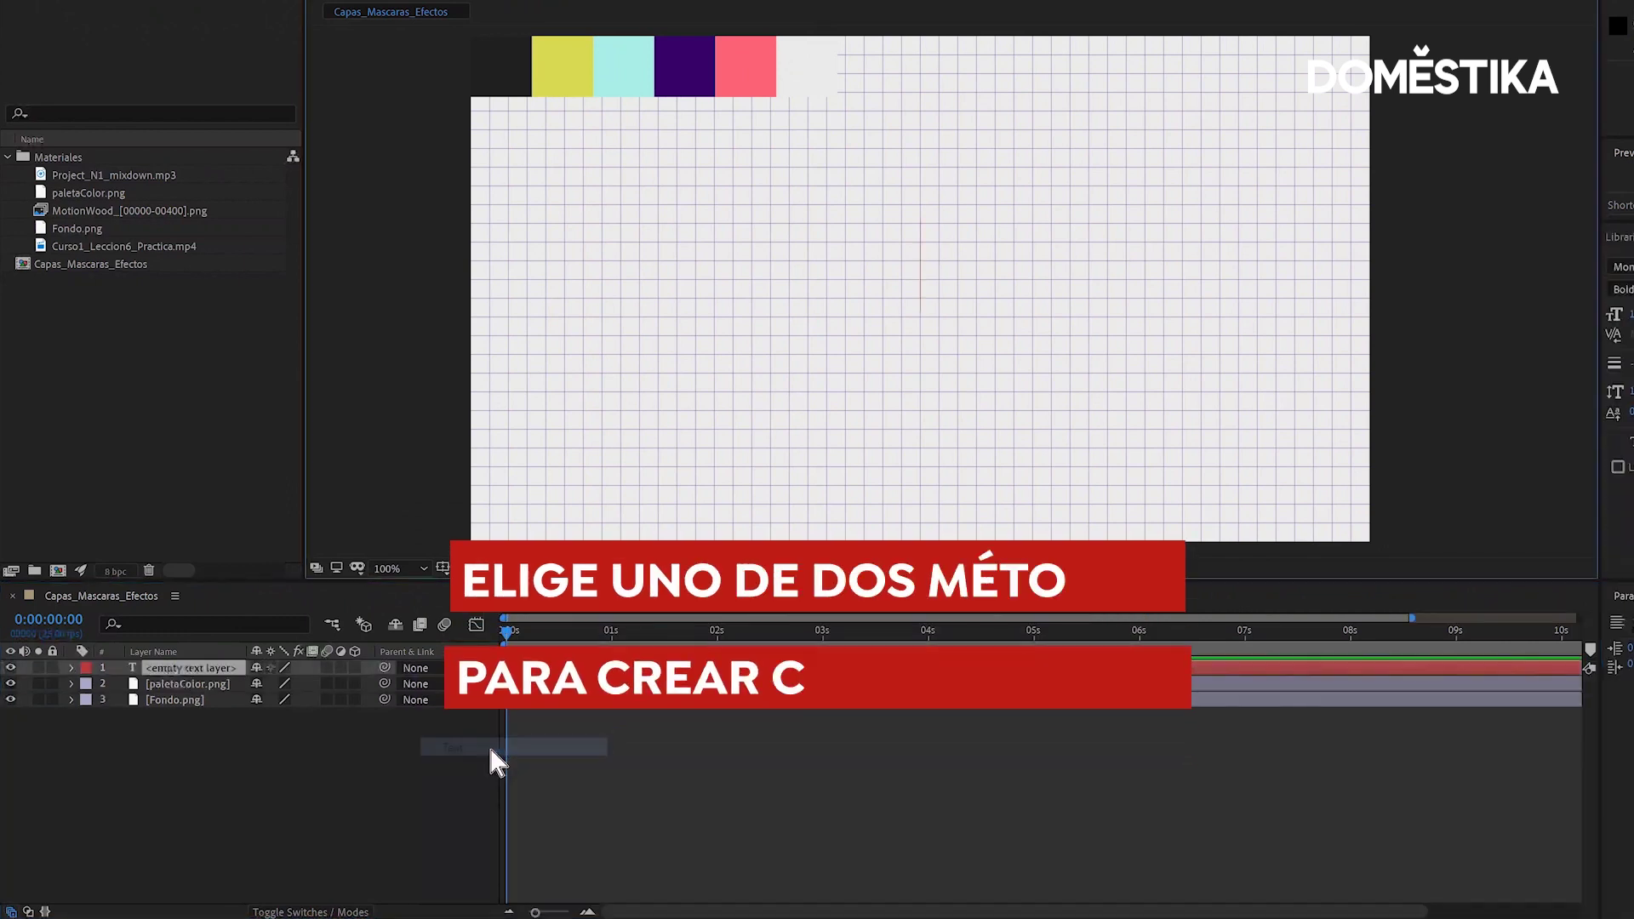
{"action": "type", "text": "dssfsdfds"}
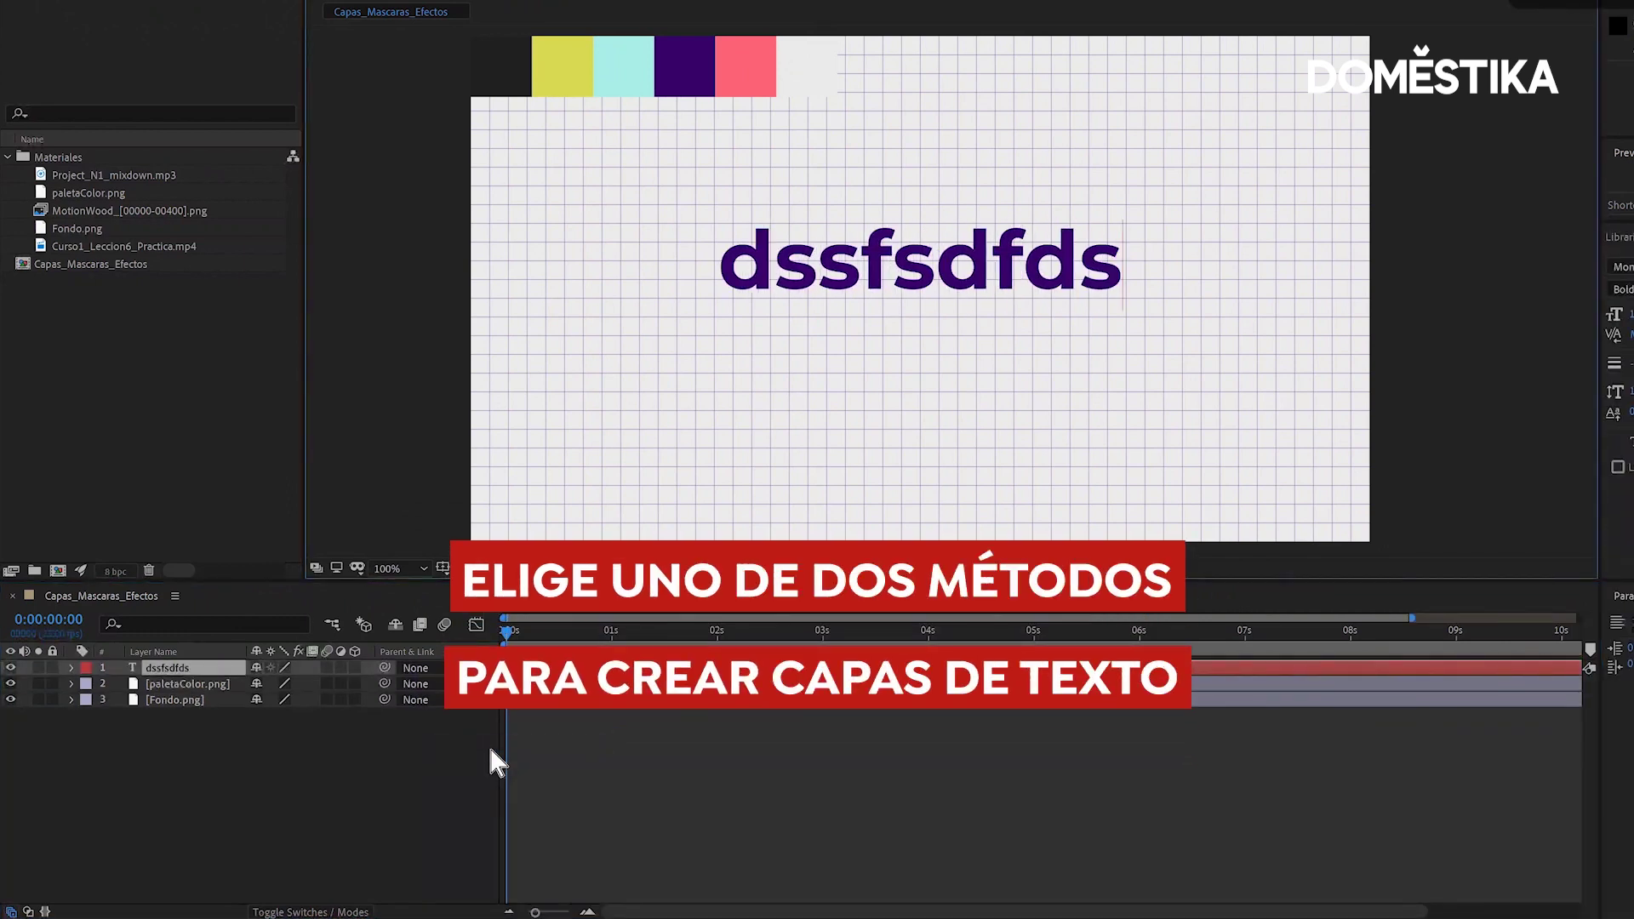
{"action": "left_click", "coordinate": [172, 674]}
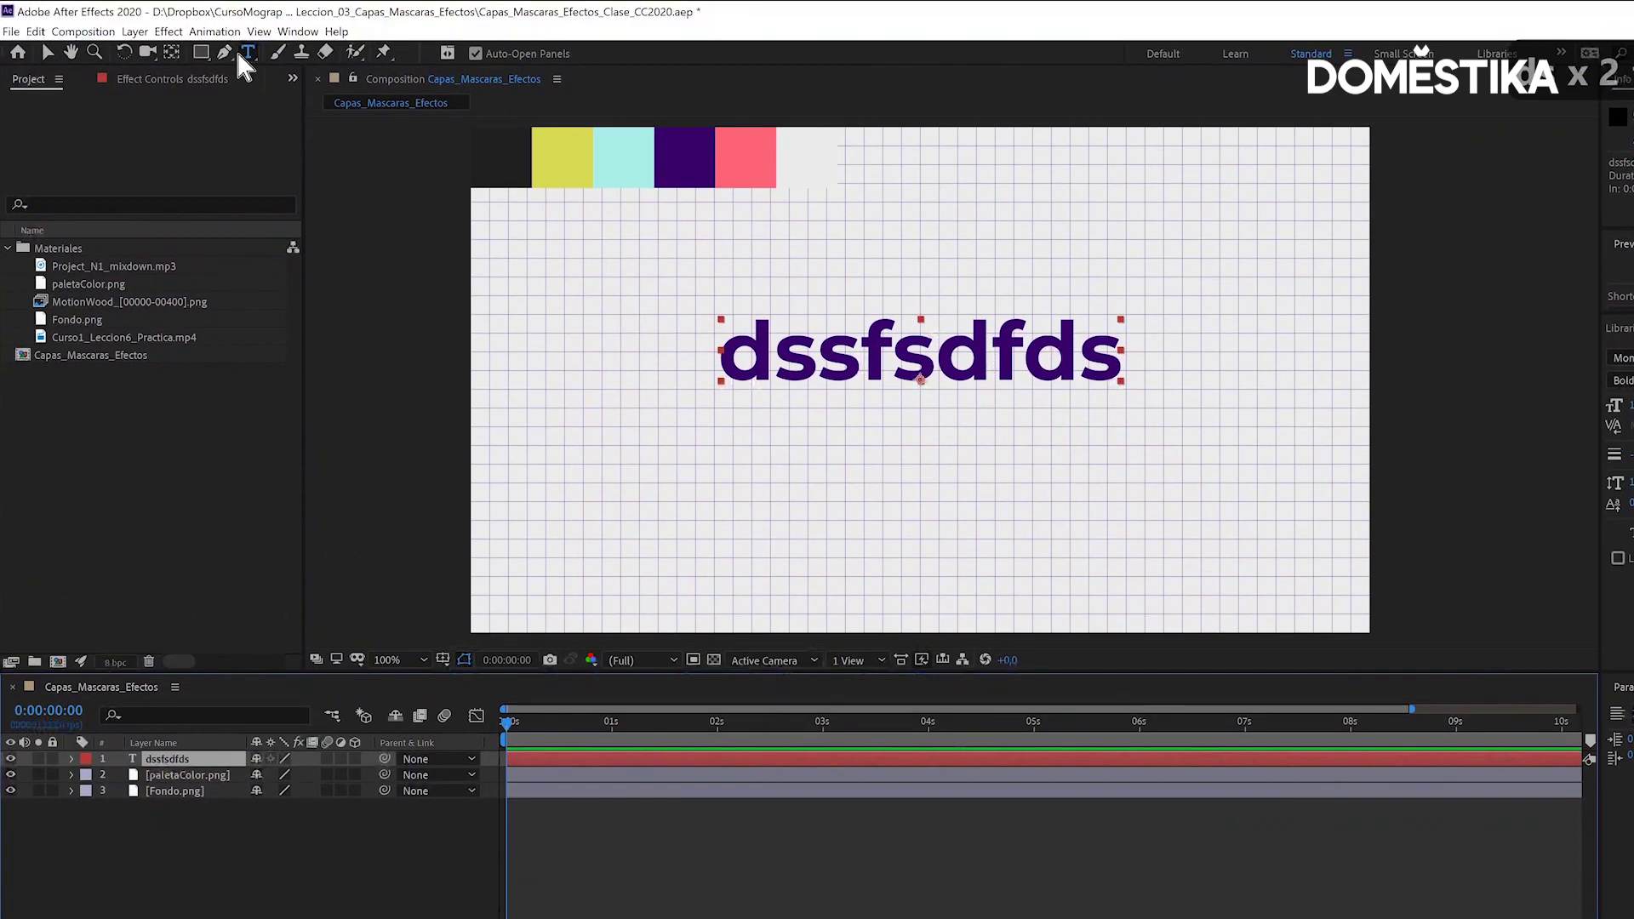
{"action": "key", "text": "Delete"}
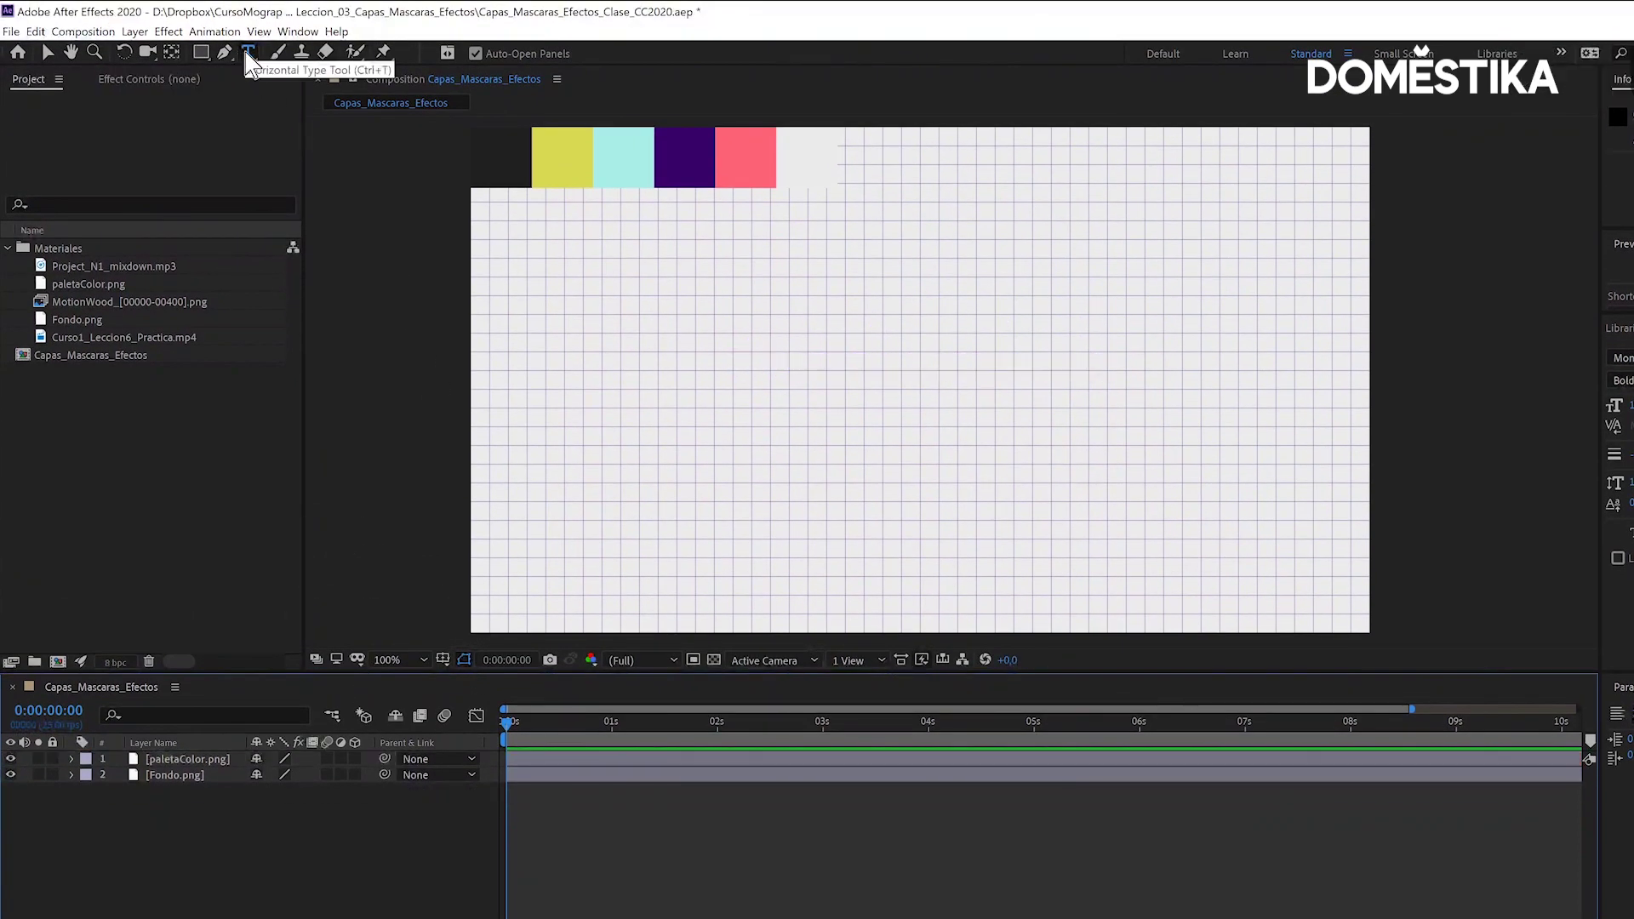
- Type TEXTO directly on the canvas in the composition's upper left
{"action": "left_click", "coordinate": [248, 52]}
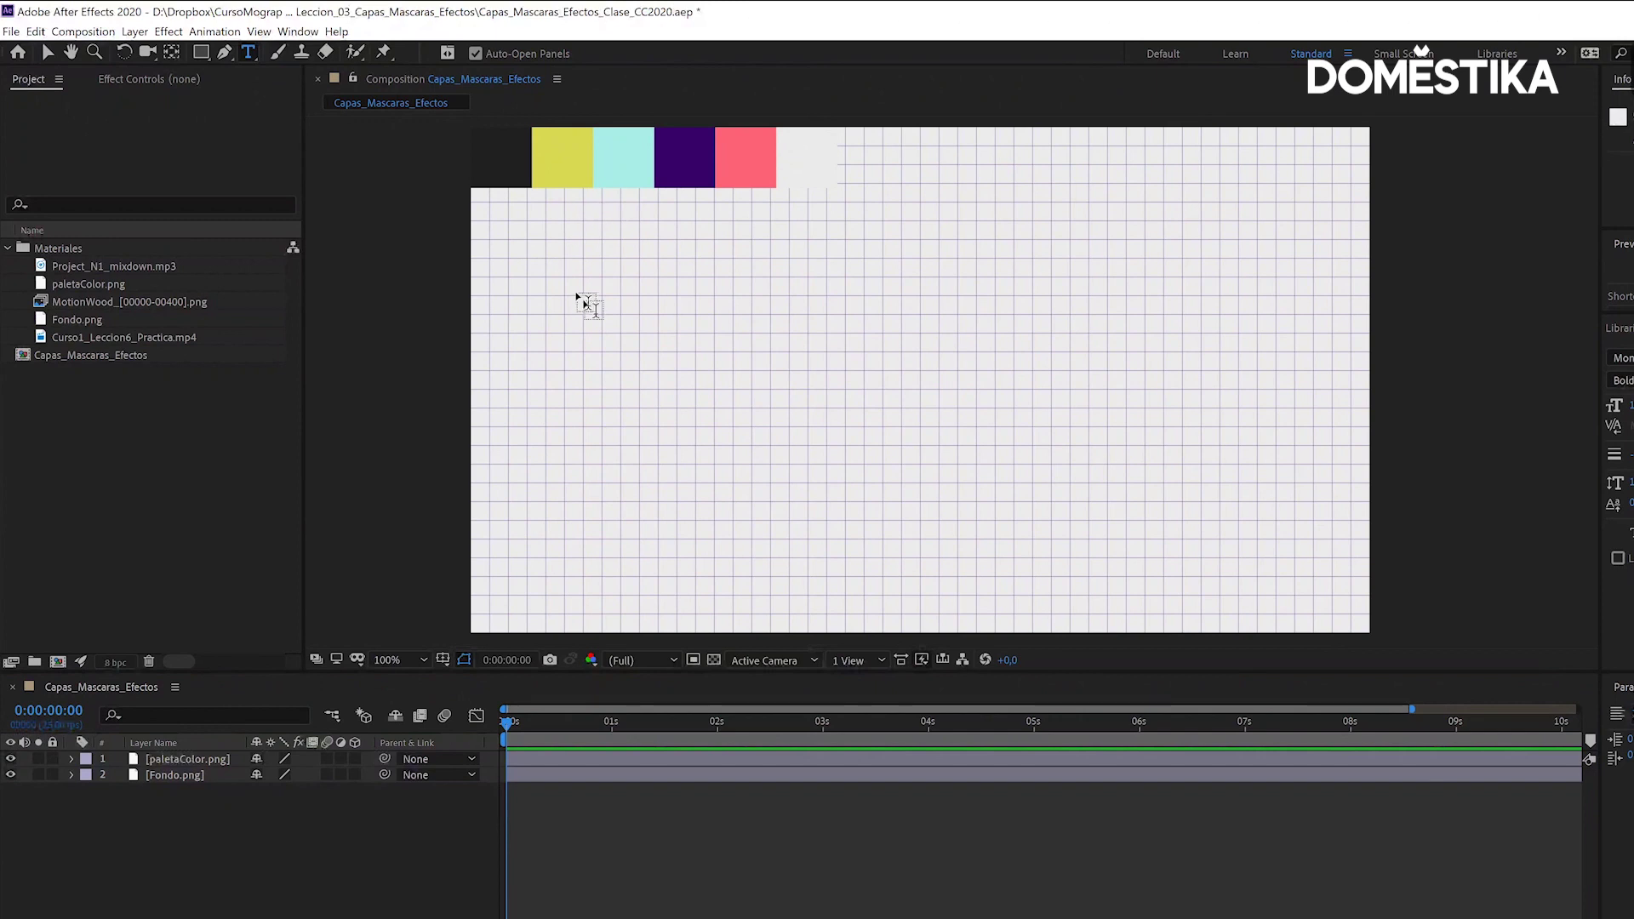
{"action": "left_click", "coordinate": [640, 317]}
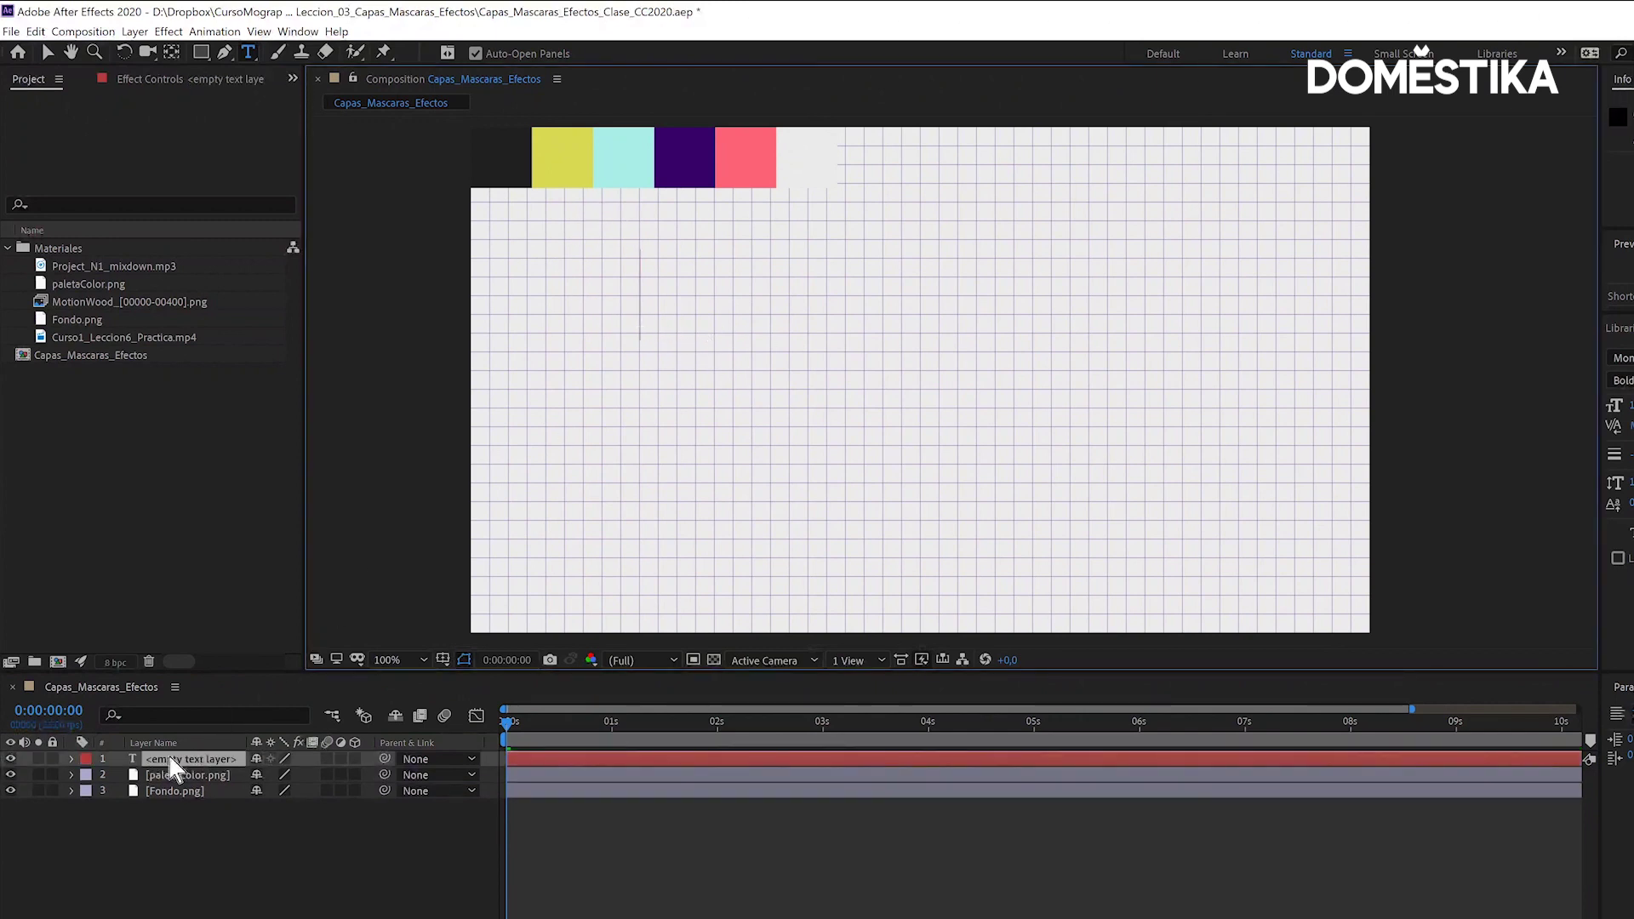
{"action": "type", "text": "TE"}
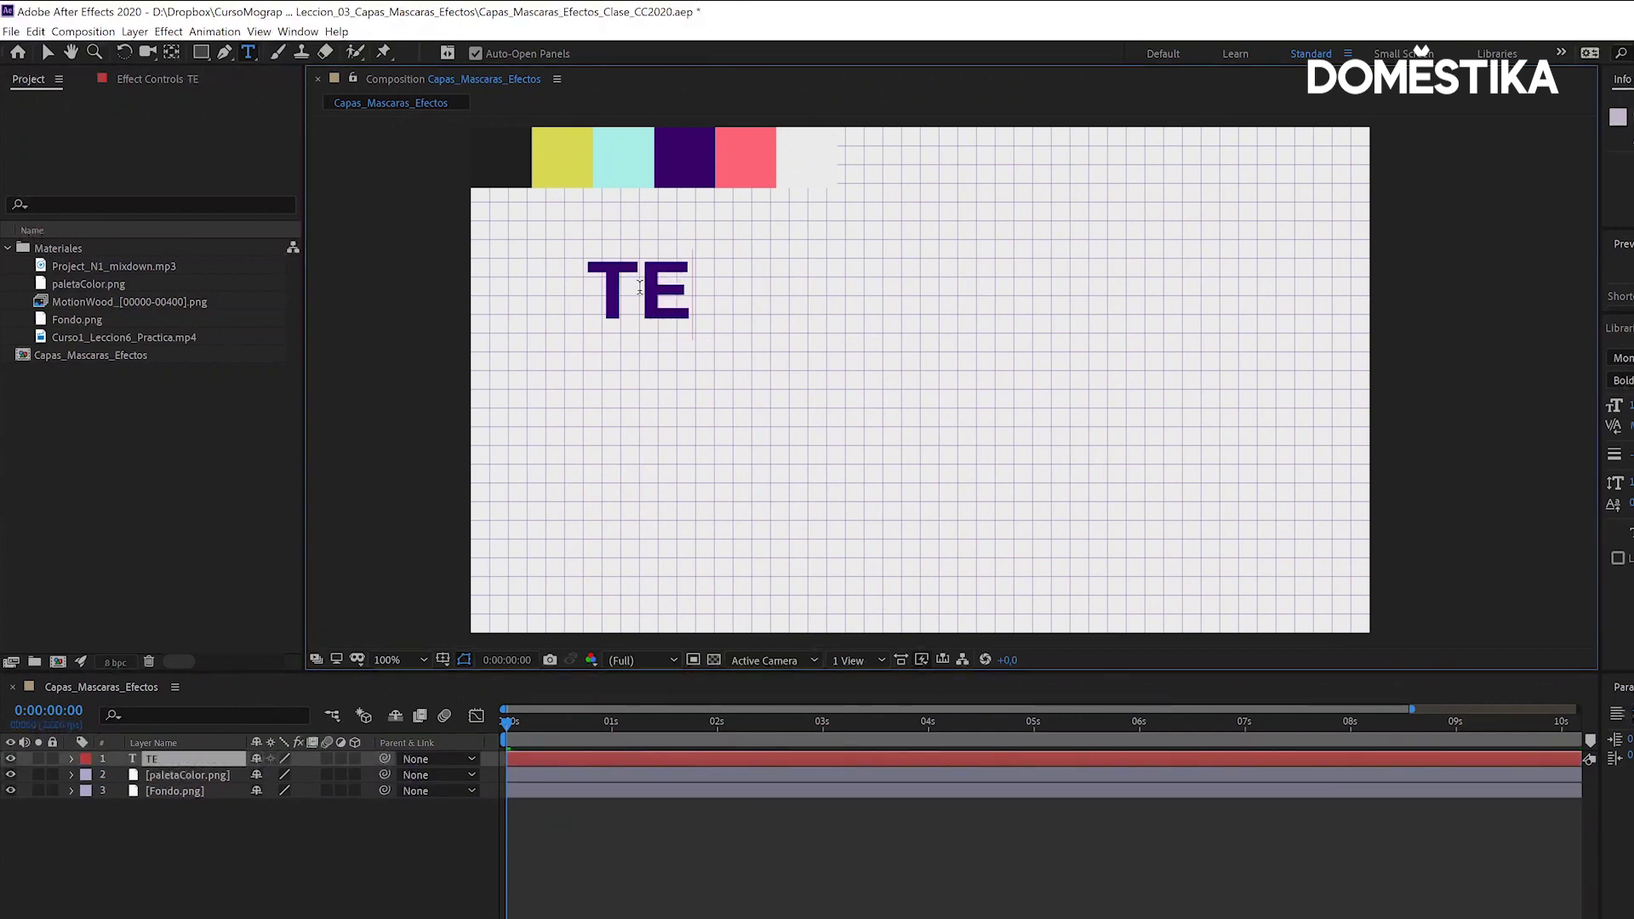
{"action": "type", "text": "XTO"}
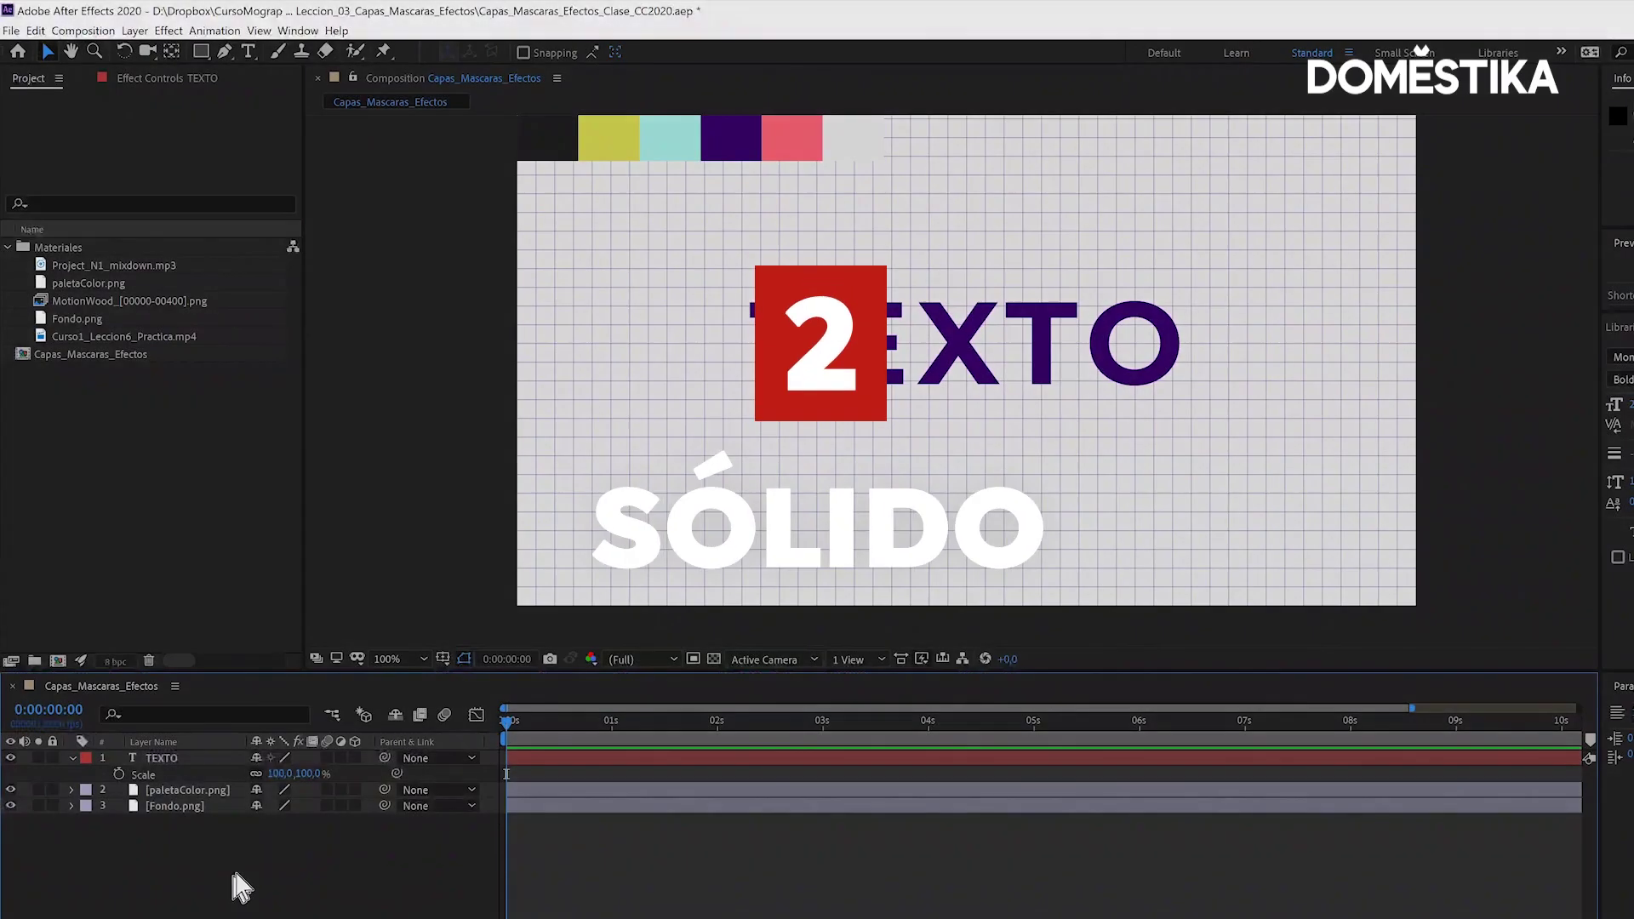
- Create a new pink solid layer sized with Make Comp Size
{"action": "right_click", "coordinate": [239, 857]}
{"action": "mouse_move", "coordinate": [300, 694]}
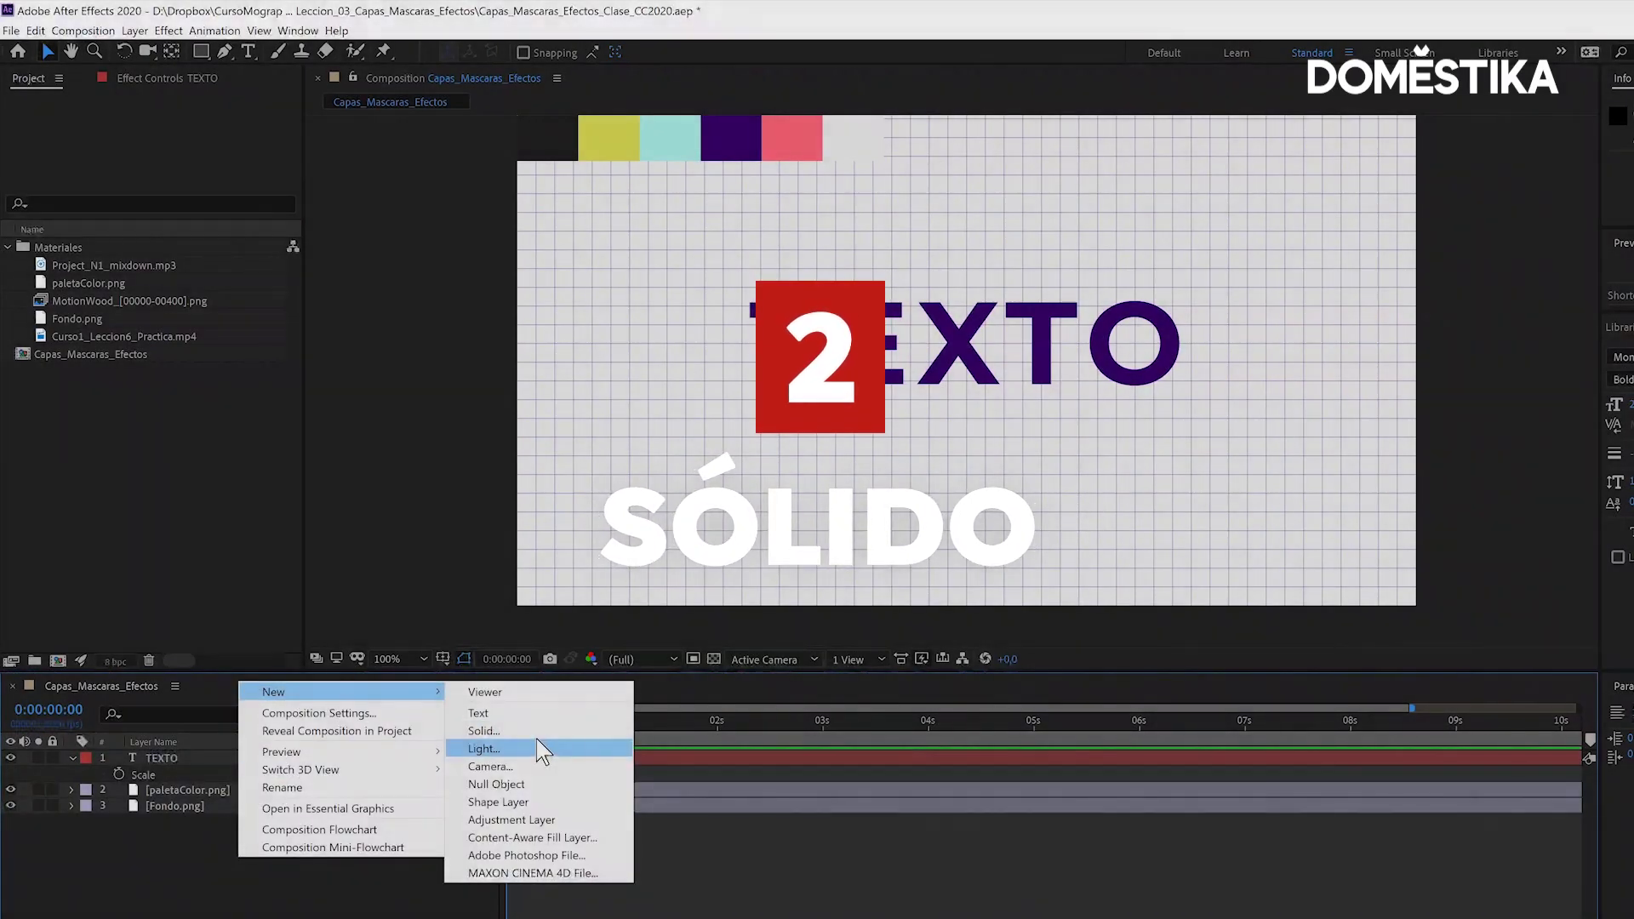
{"action": "left_click", "coordinate": [532, 731]}
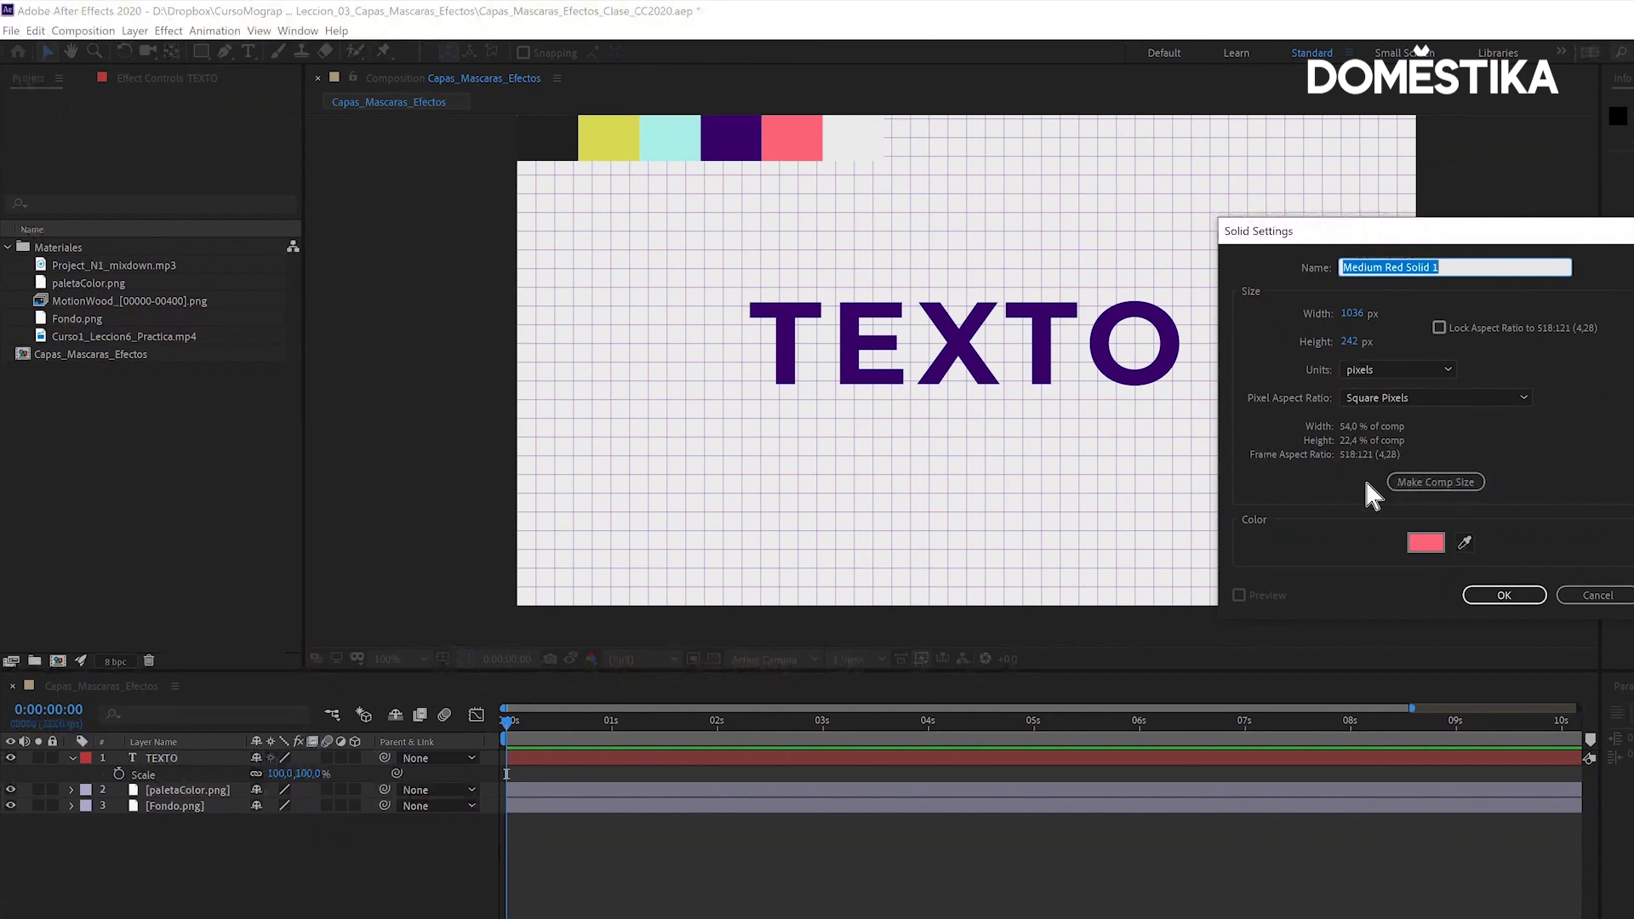
{"action": "left_click", "coordinate": [1425, 485]}
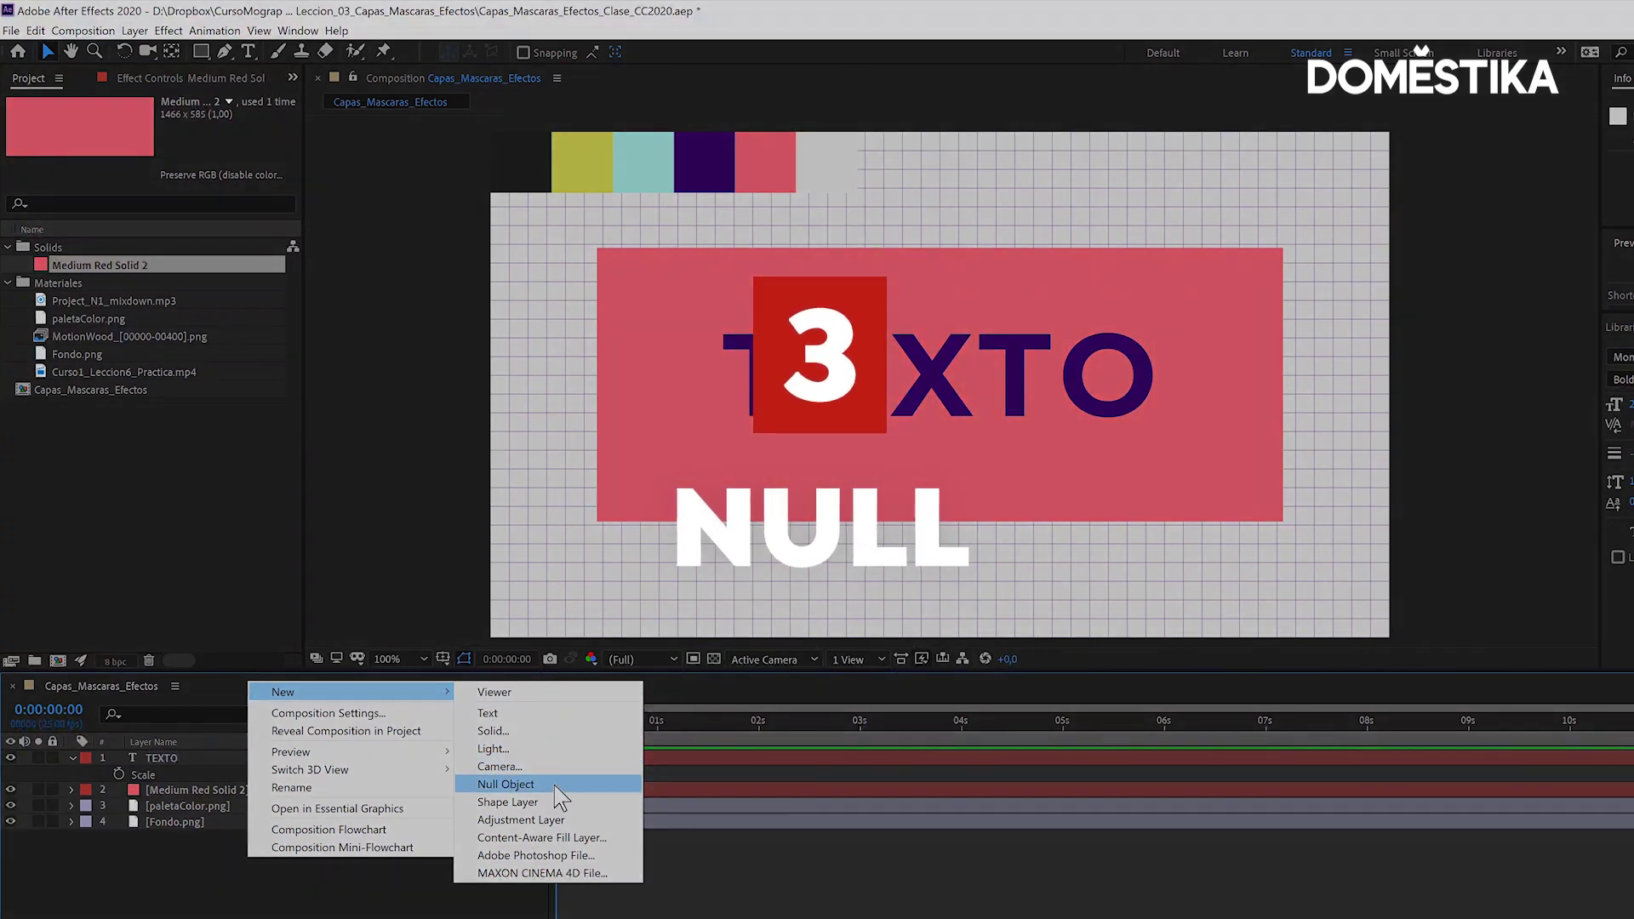
- Add Null 1 and drag it to the pink solid's top-left corner
{"action": "left_click", "coordinate": [555, 786]}
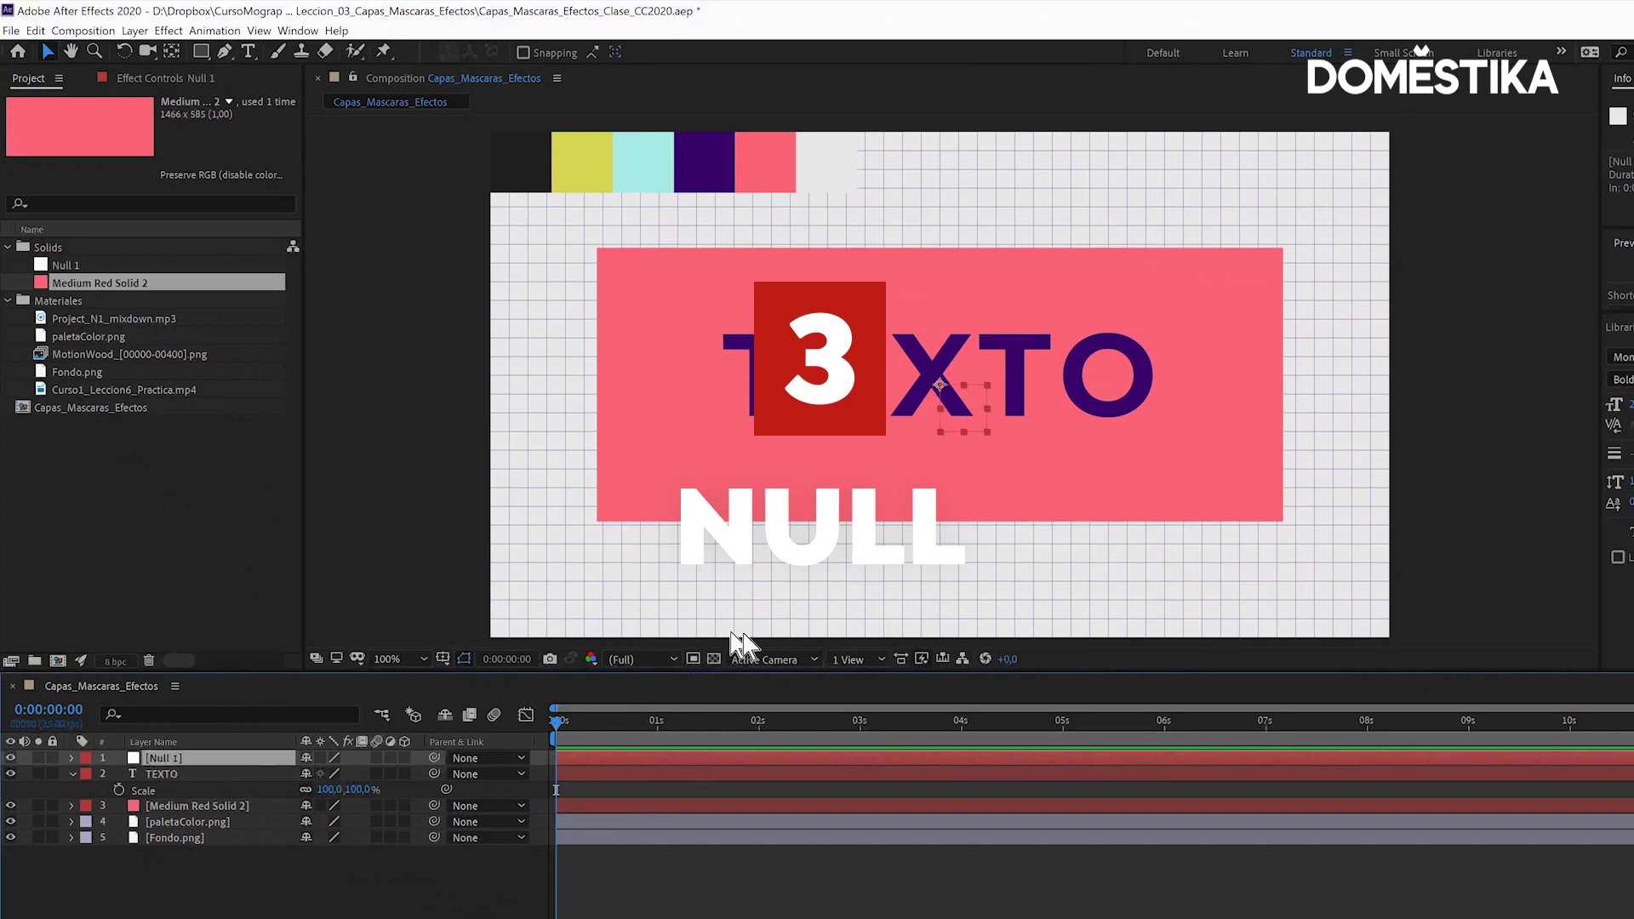
{"action": "mouse_move", "coordinate": [965, 420]}
{"action": "left_mouse_down"}
{"action": "mouse_move", "coordinate": [1002, 334]}
{"action": "mouse_move", "coordinate": [711, 472]}
{"action": "left_mouse_up"}
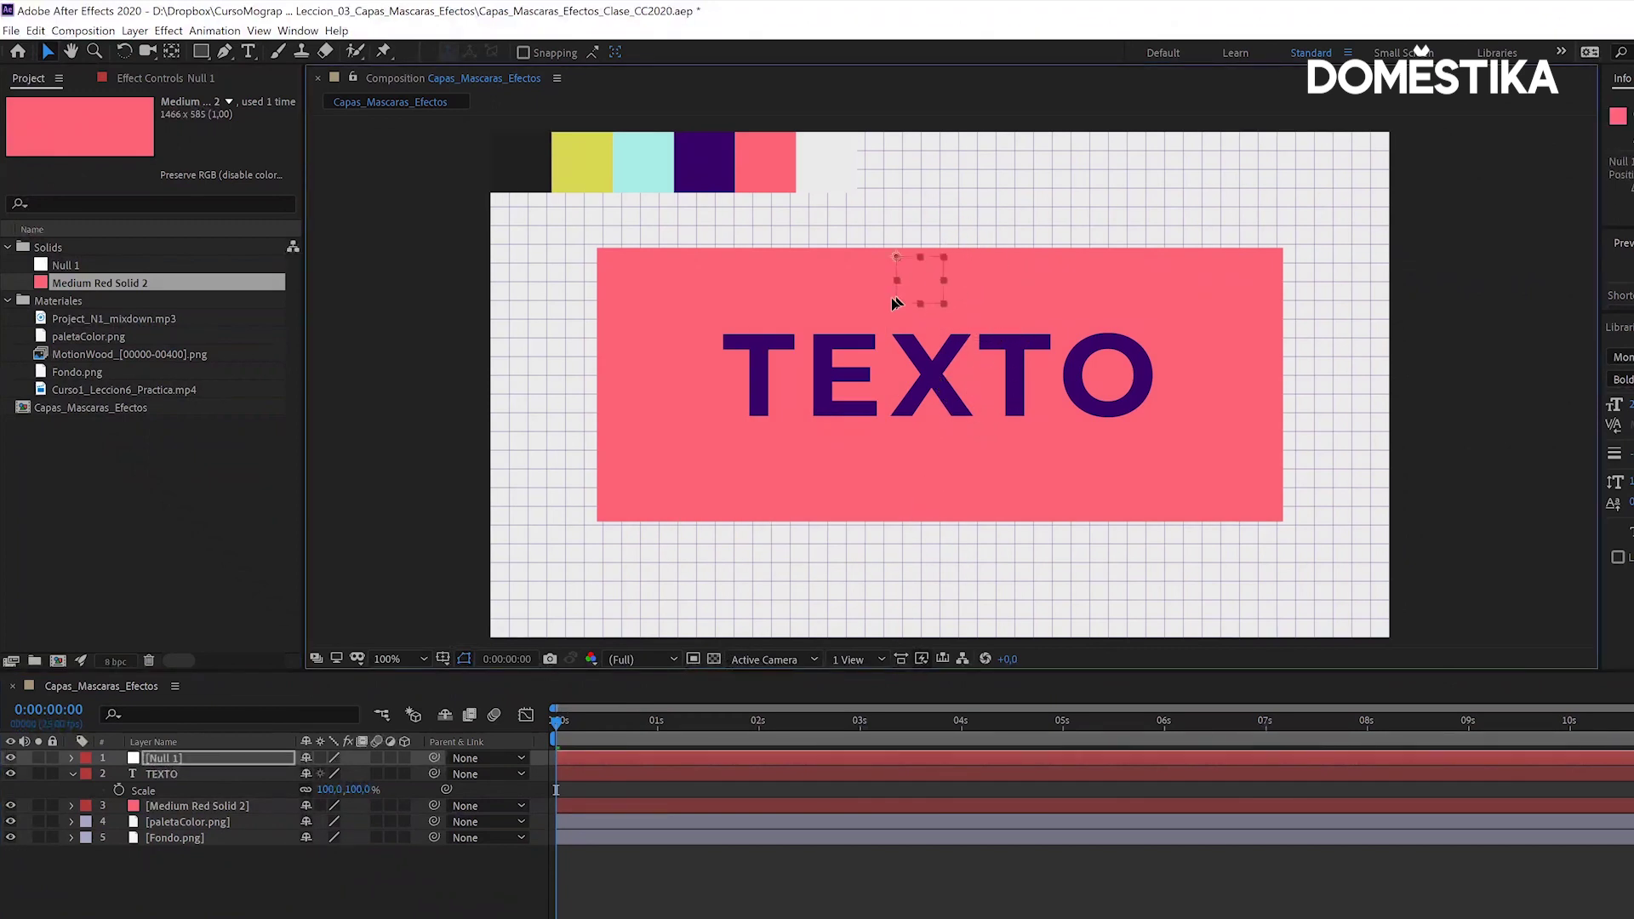
{"action": "mouse_move", "coordinate": [990, 490]}
{"action": "left_mouse_down"}
{"action": "mouse_move", "coordinate": [940, 490]}
{"action": "mouse_move", "coordinate": [957, 412]}
{"action": "left_mouse_up"}
{"action": "mouse_move", "coordinate": [954, 339]}
{"action": "left_mouse_down"}
{"action": "mouse_move", "coordinate": [846, 308]}
{"action": "mouse_move", "coordinate": [681, 317]}
{"action": "mouse_move", "coordinate": [678, 334]}
{"action": "mouse_move", "coordinate": [642, 301]}
{"action": "mouse_move", "coordinate": [543, 288]}
{"action": "mouse_move", "coordinate": [651, 306]}
{"action": "left_mouse_up"}
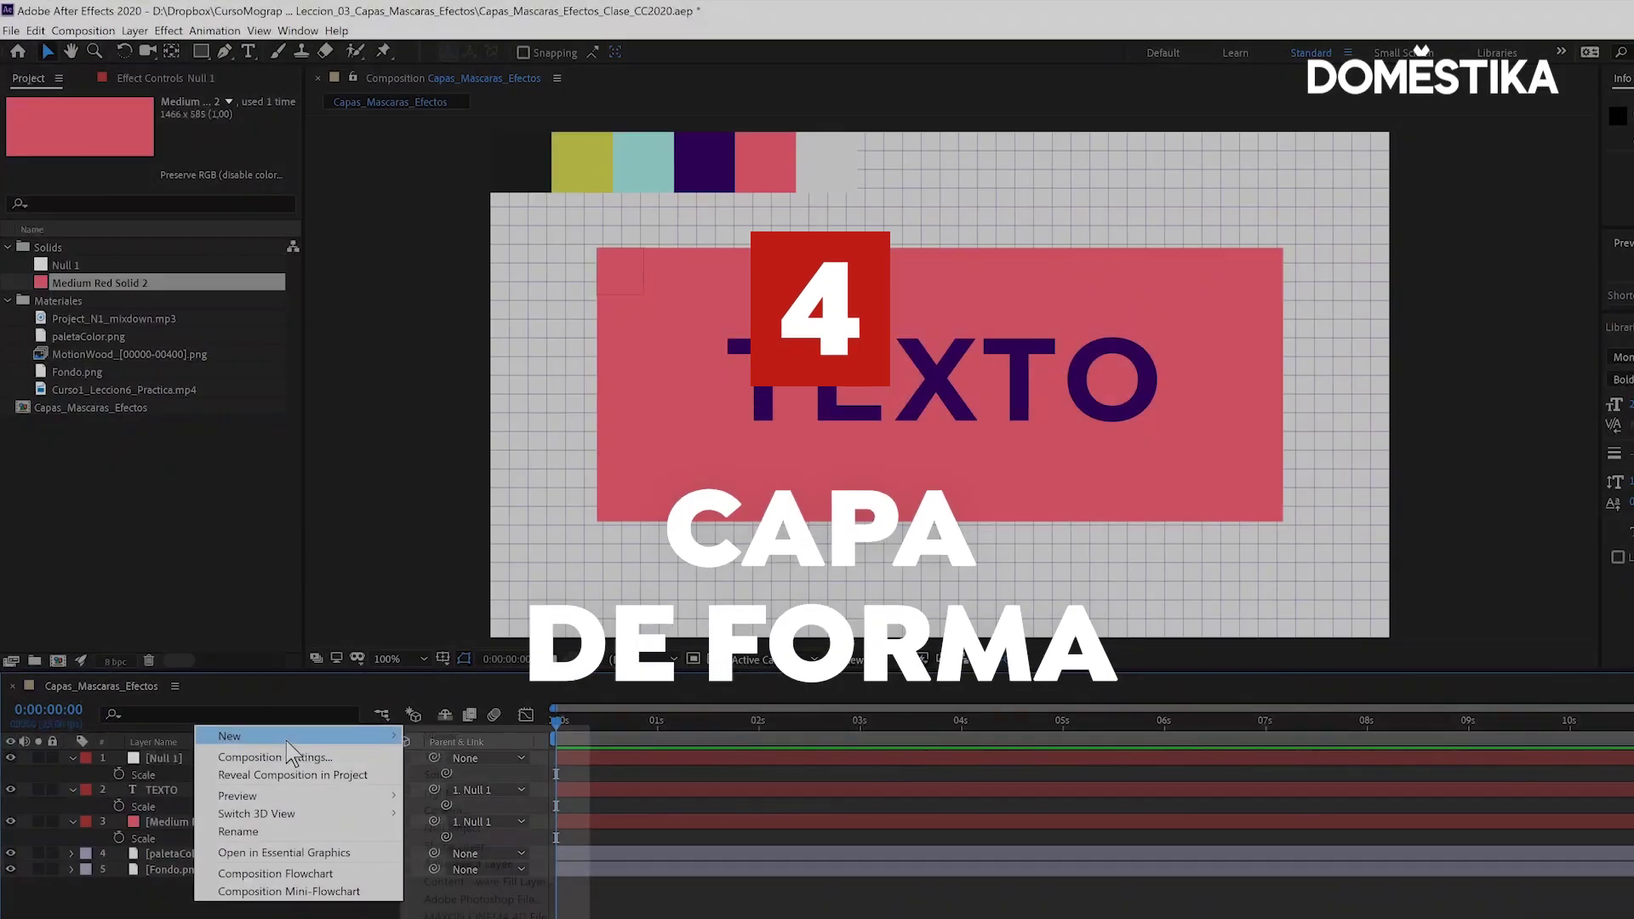
{"action": "mouse_move", "coordinate": [281, 736]}
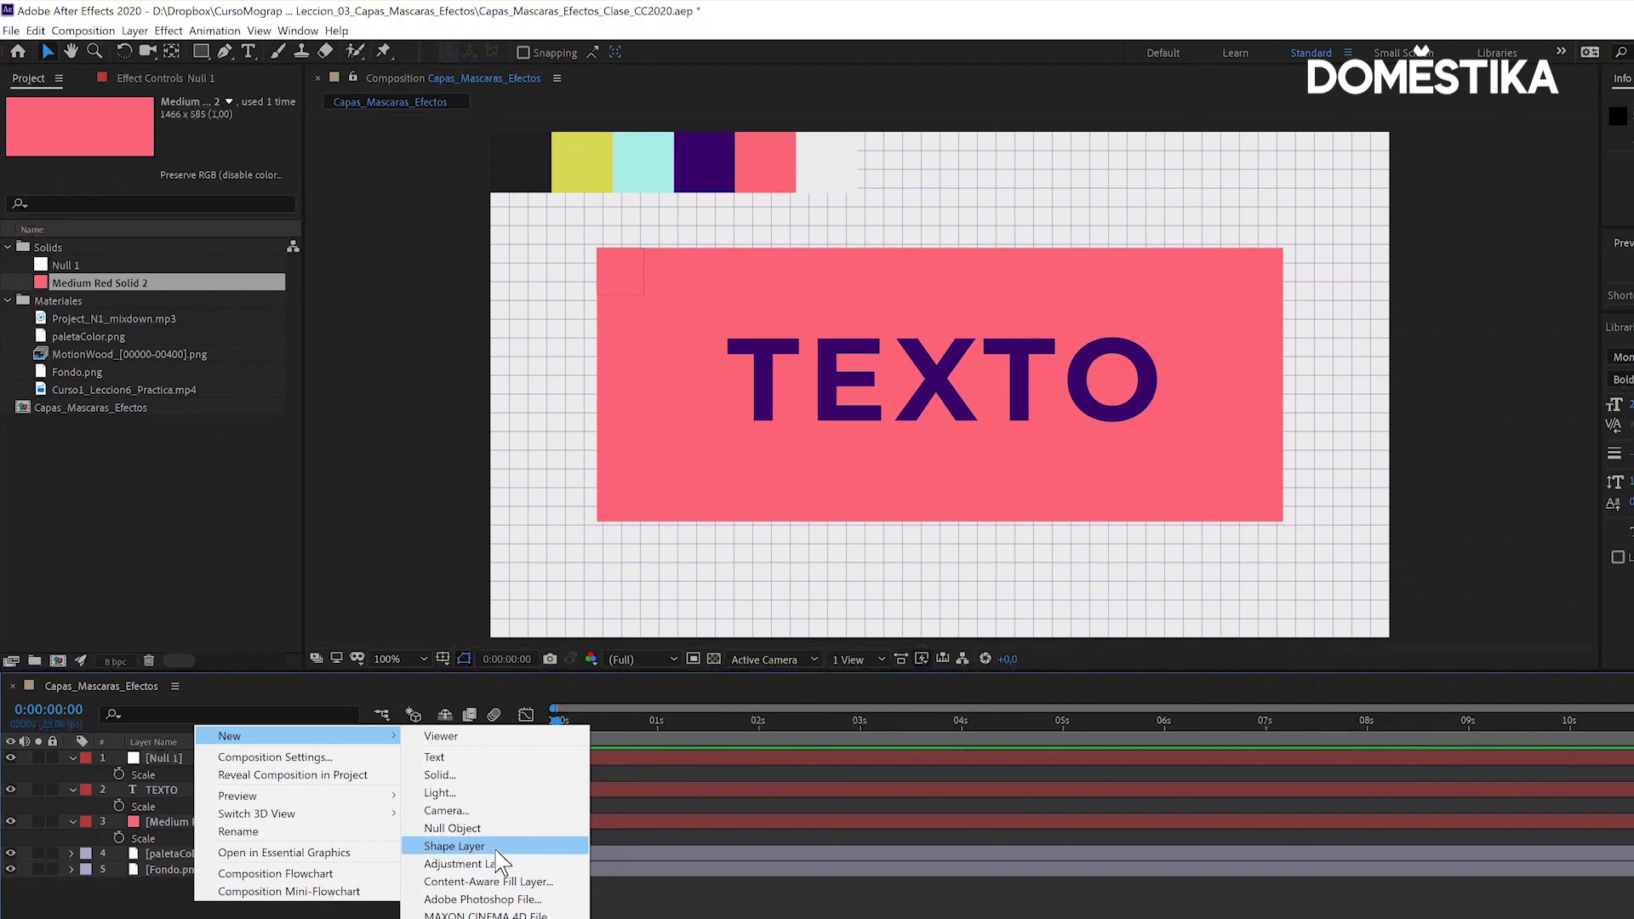
{"action": "key", "text": "Escape"}
{"action": "key", "text": "Escape"}
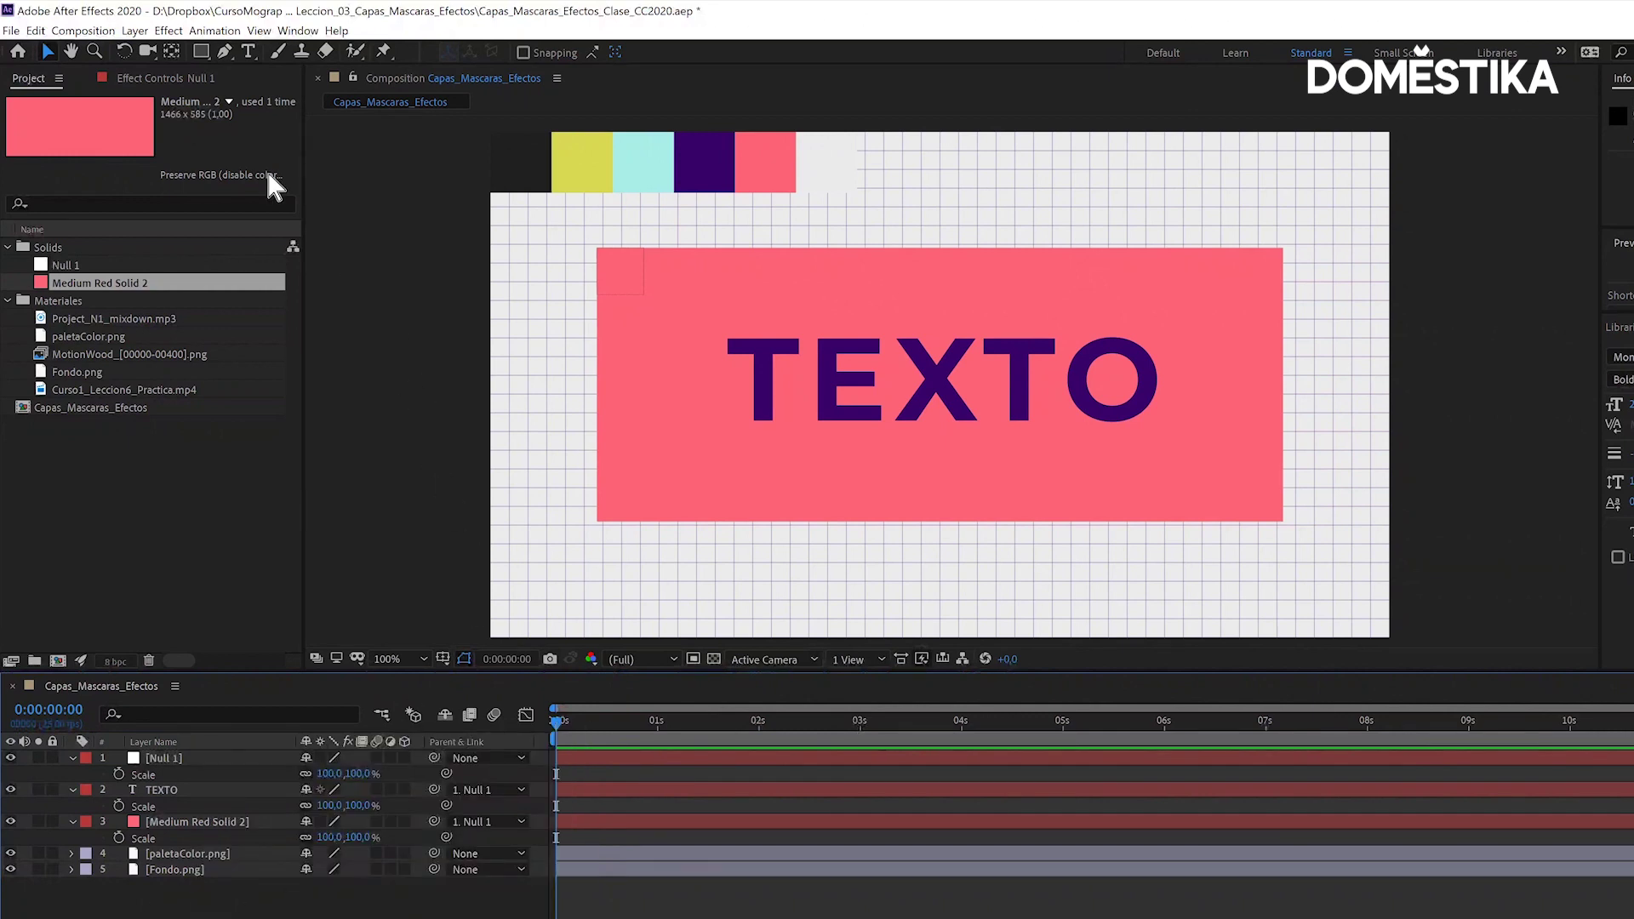
{"action": "left_click", "coordinate": [204, 51]}
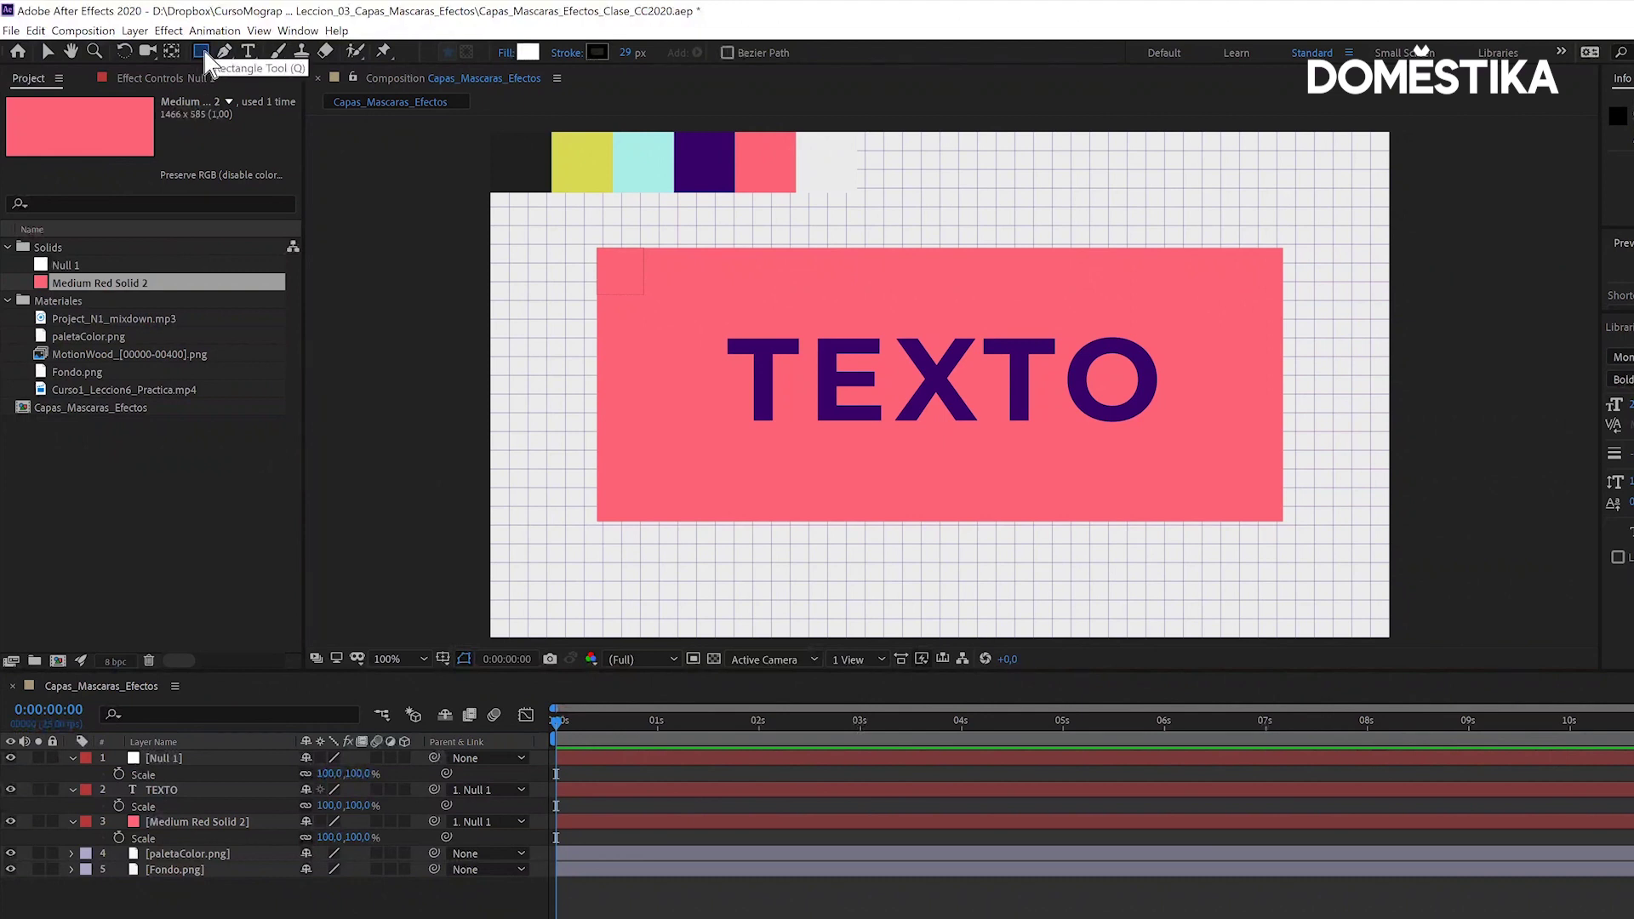
{"action": "left_click", "coordinate": [201, 51]}
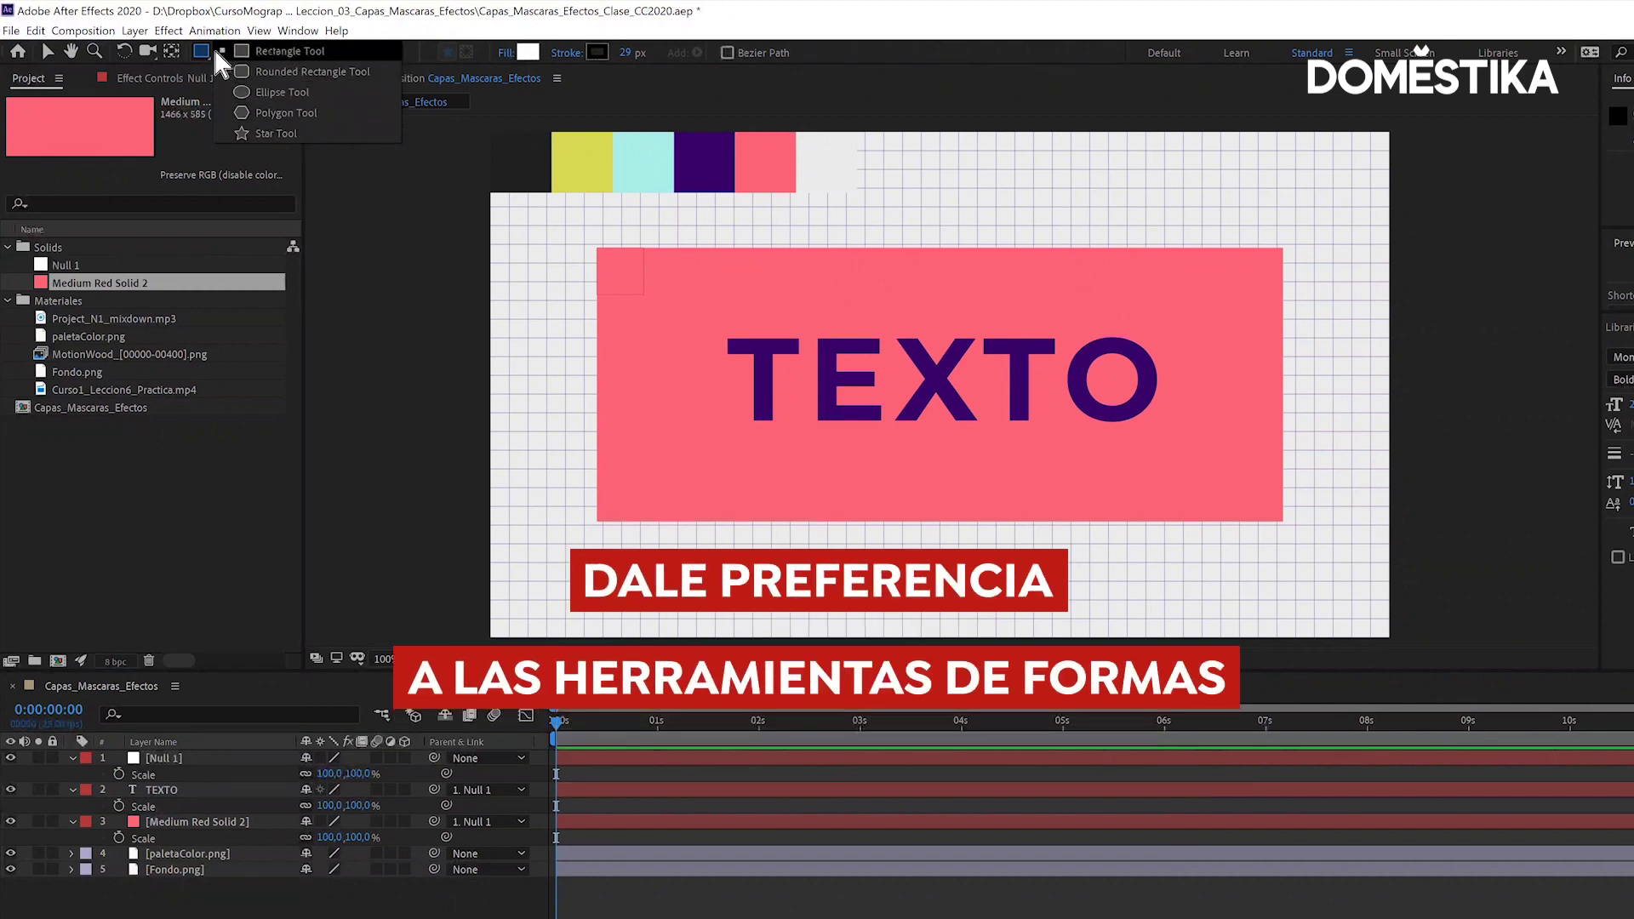
{"action": "left_click", "coordinate": [209, 53]}
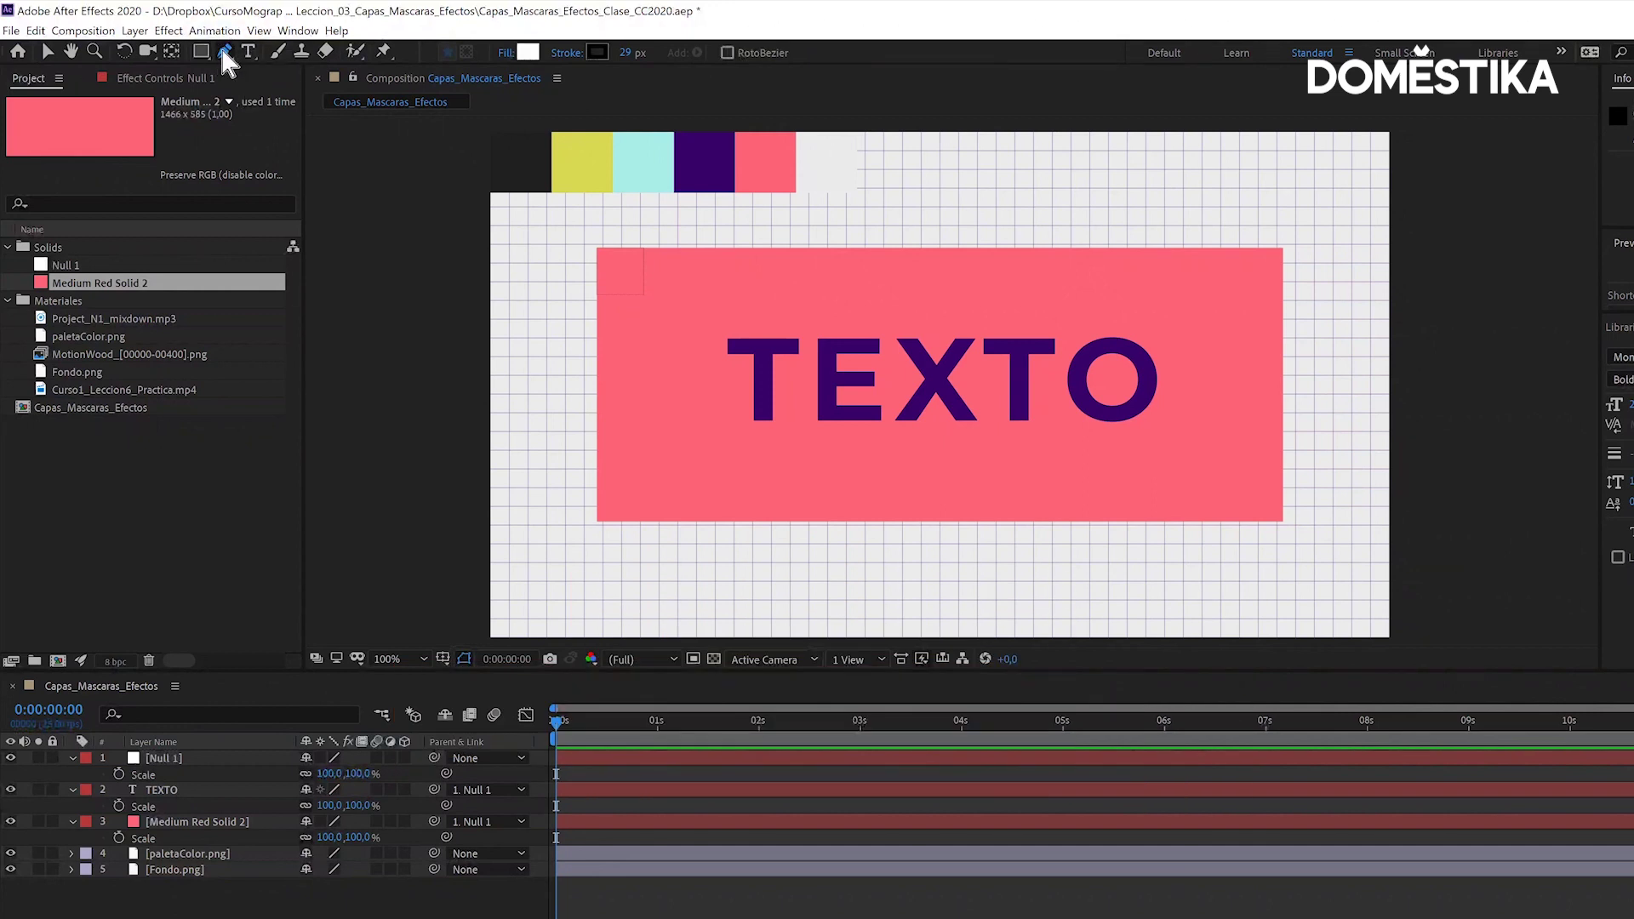
{"action": "left_click", "coordinate": [222, 49]}
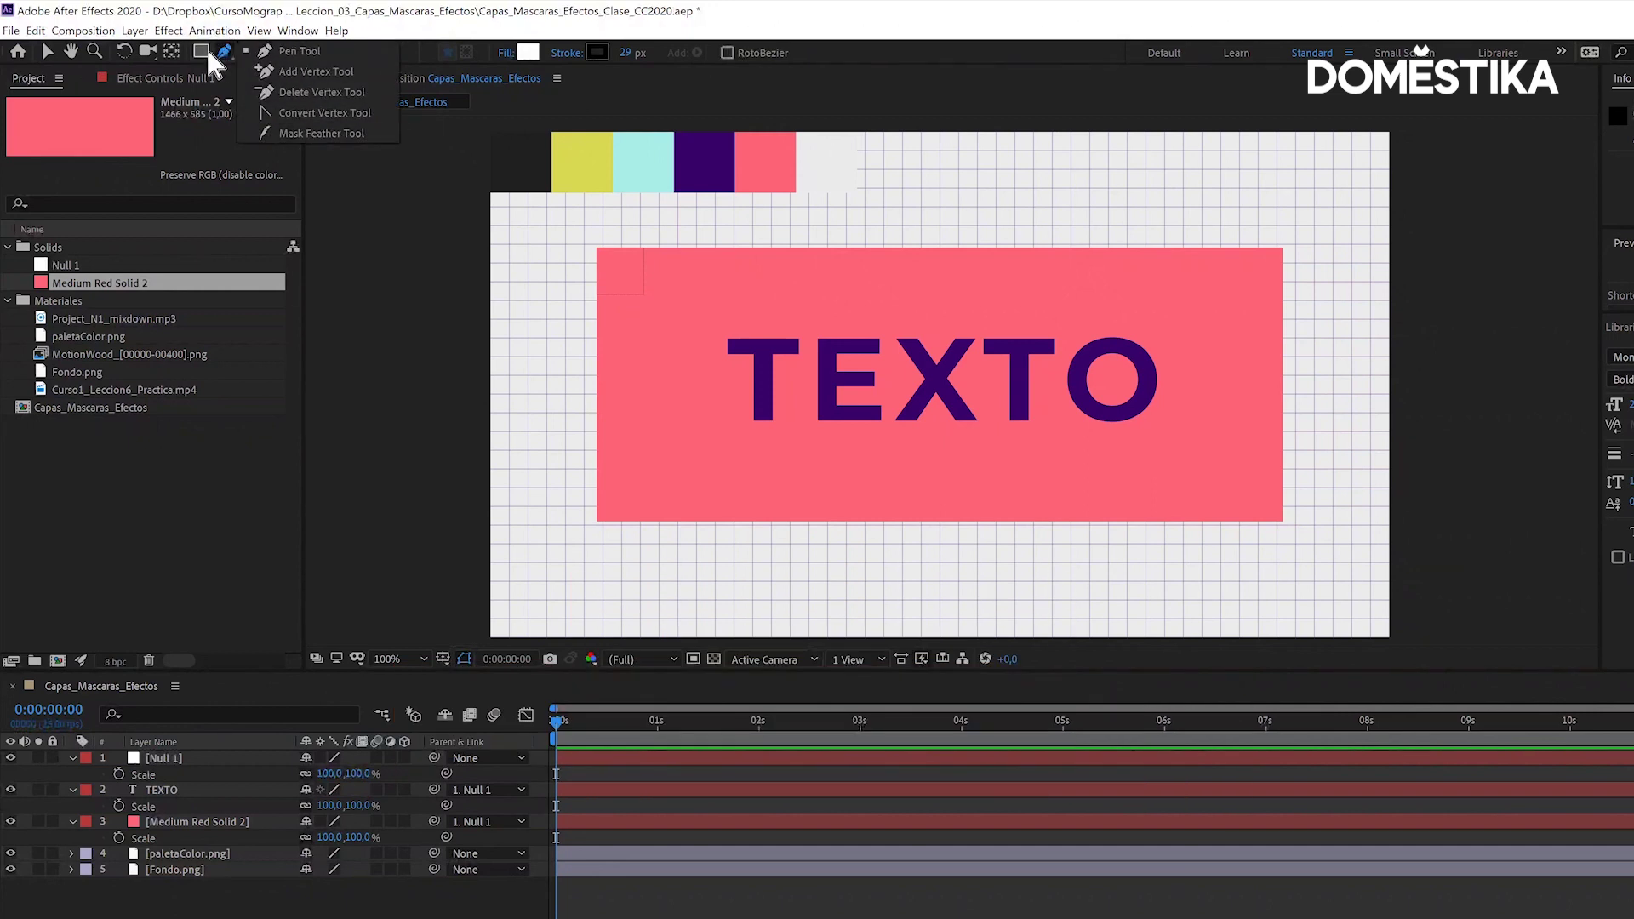
{"action": "left_click", "coordinate": [202, 50]}
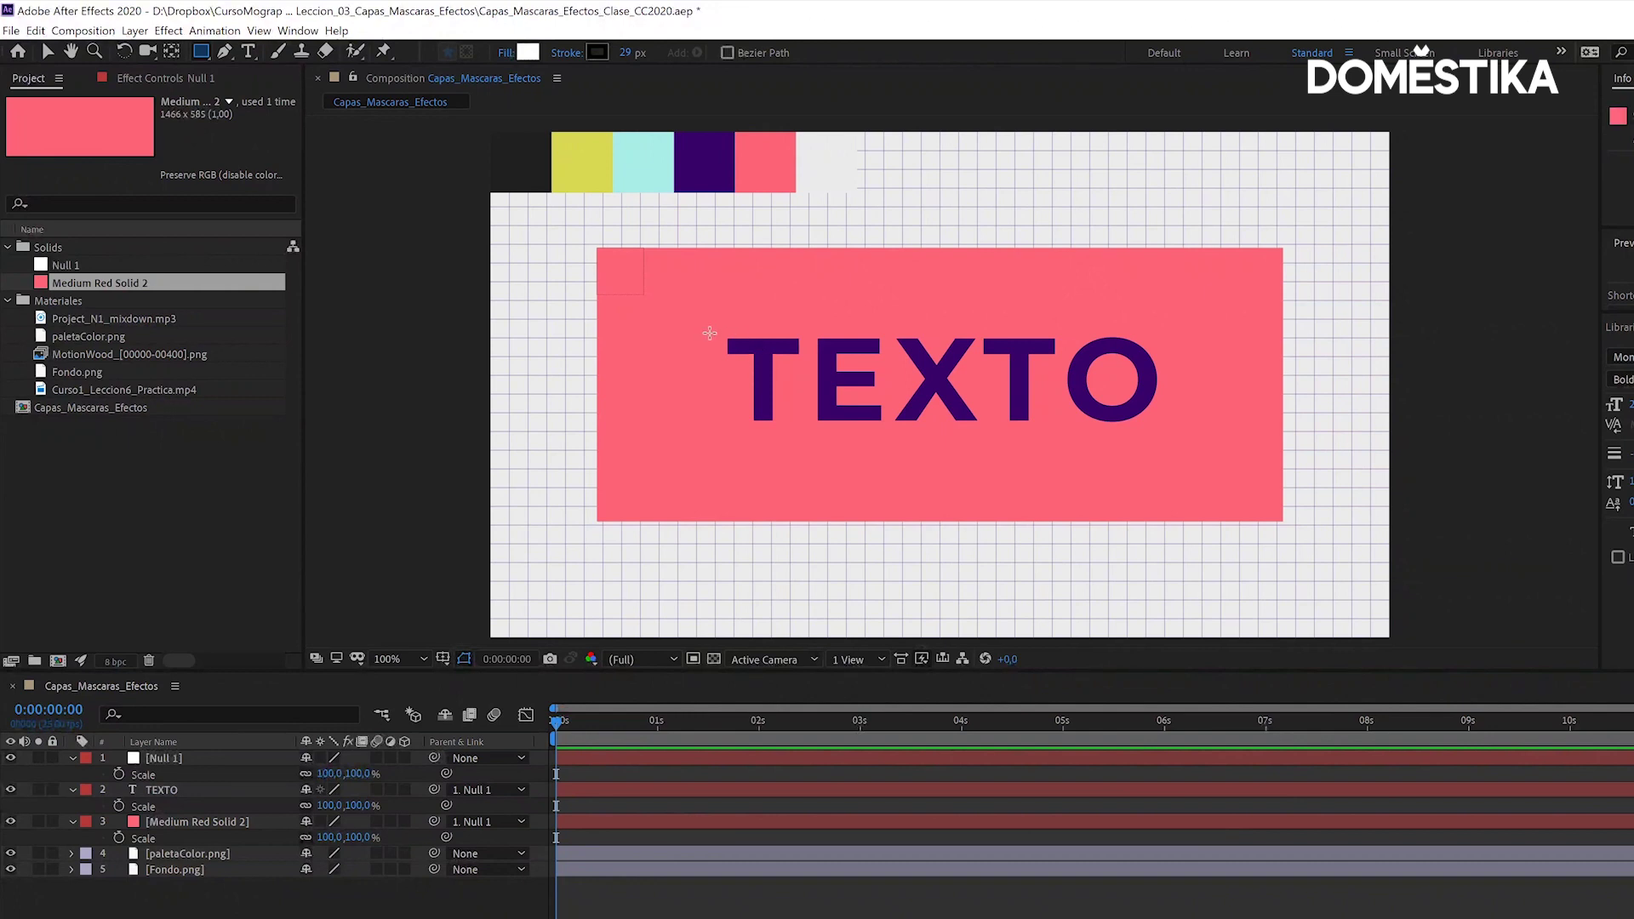
{"action": "key", "text": "v"}
{"action": "left_click", "coordinate": [683, 284]}
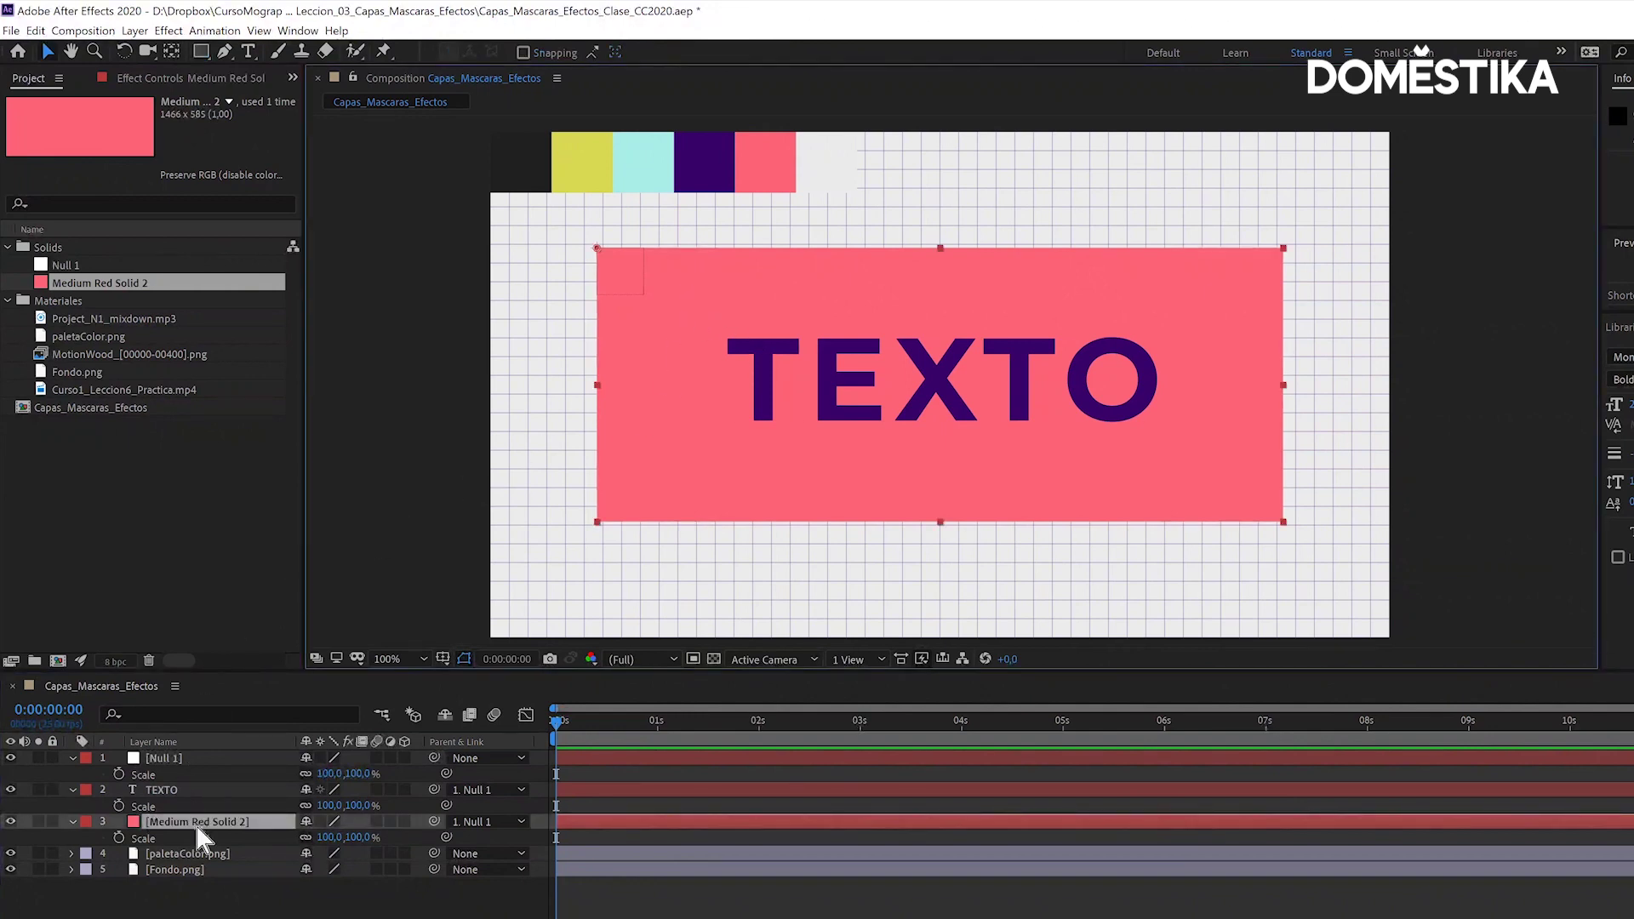
{"action": "left_click", "coordinate": [201, 51]}
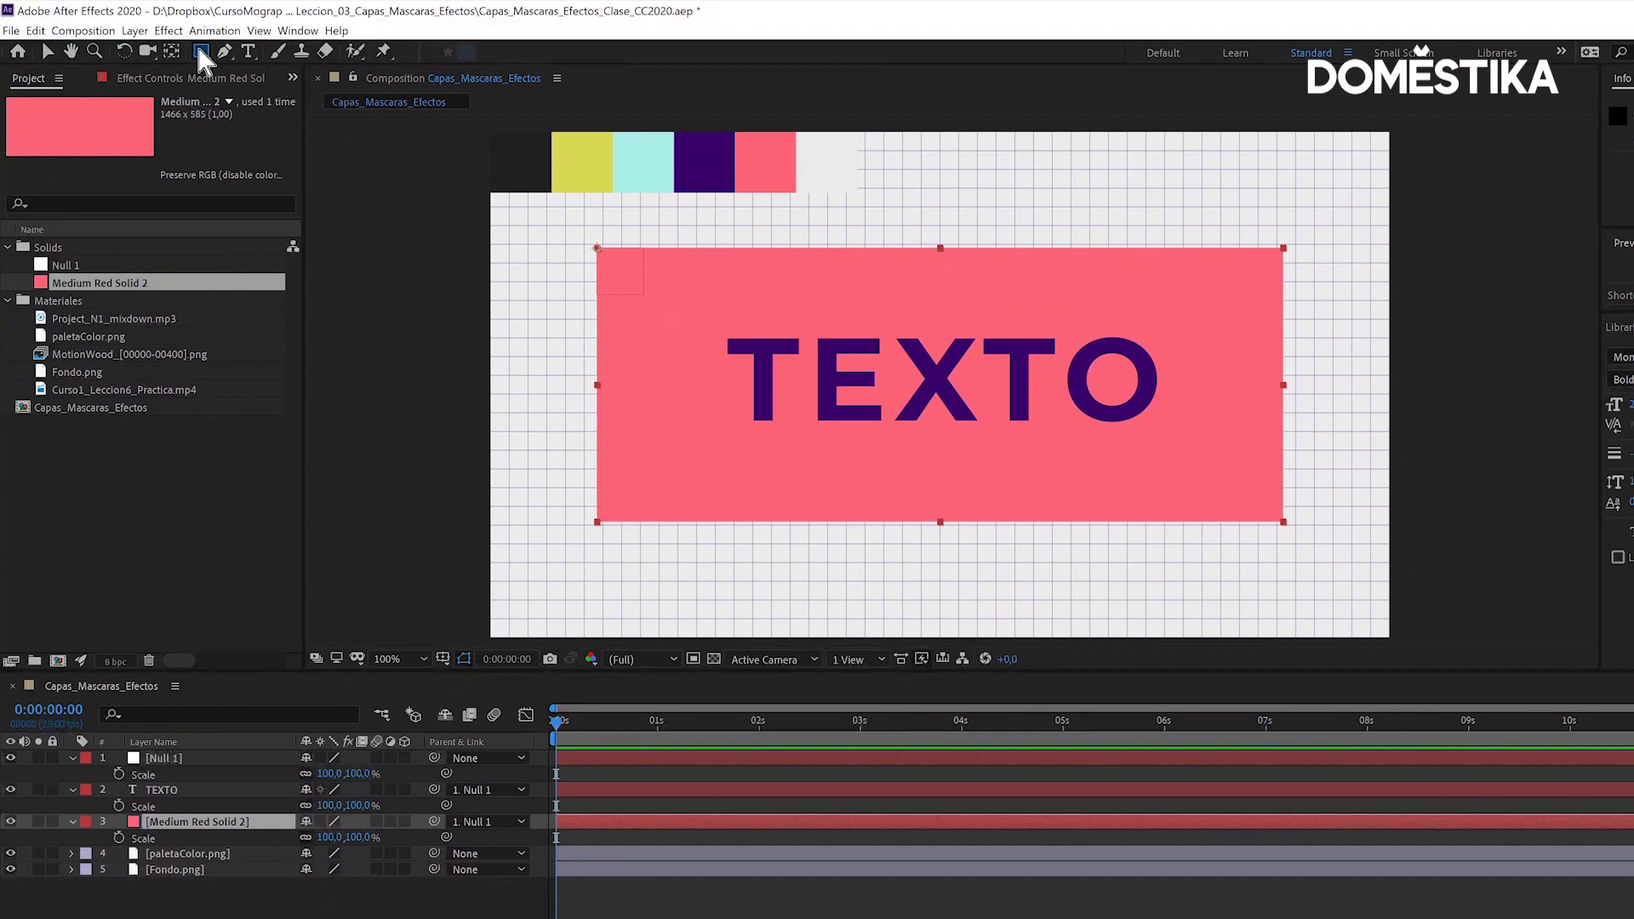
{"action": "left_click_drag", "start_coordinate": [202, 51], "coordinate": [269, 99]}
{"action": "left_click_drag", "start_coordinate": [717, 330], "coordinate": [845, 487]}
{"action": "mouse_move", "coordinate": [754, 503]}
{"action": "left_mouse_down"}
{"action": "mouse_move", "coordinate": [782, 434]}
{"action": "mouse_move", "coordinate": [896, 462]}
{"action": "mouse_move", "coordinate": [864, 417]}
{"action": "left_mouse_up"}
{"action": "key", "text": "ctrl+z"}
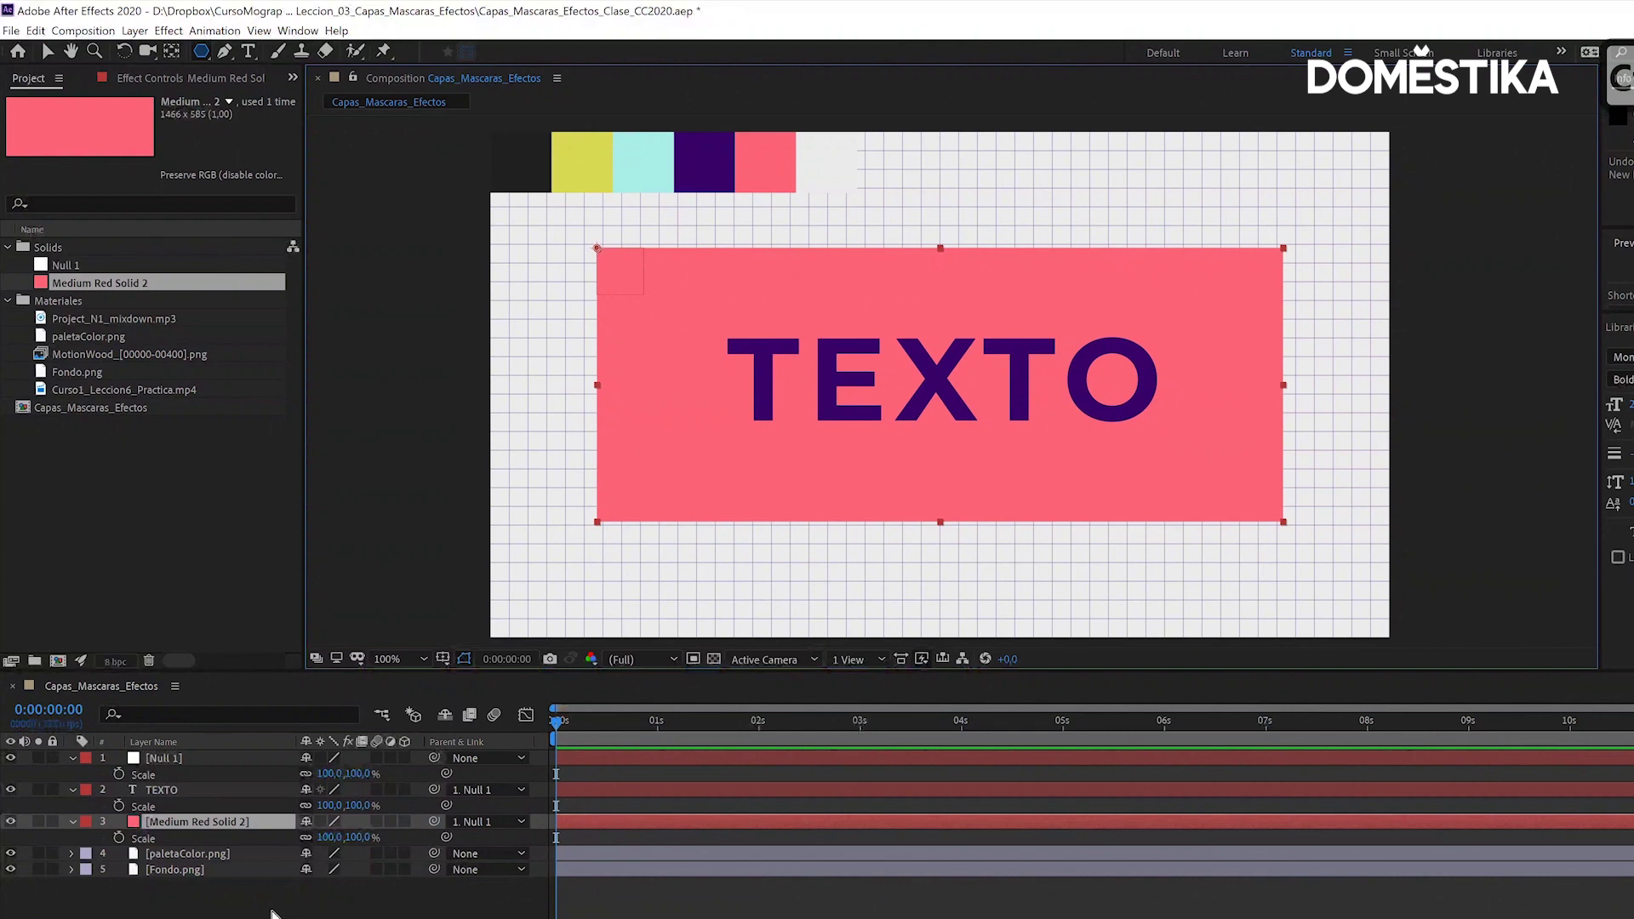
{"action": "left_click", "coordinate": [273, 915]}
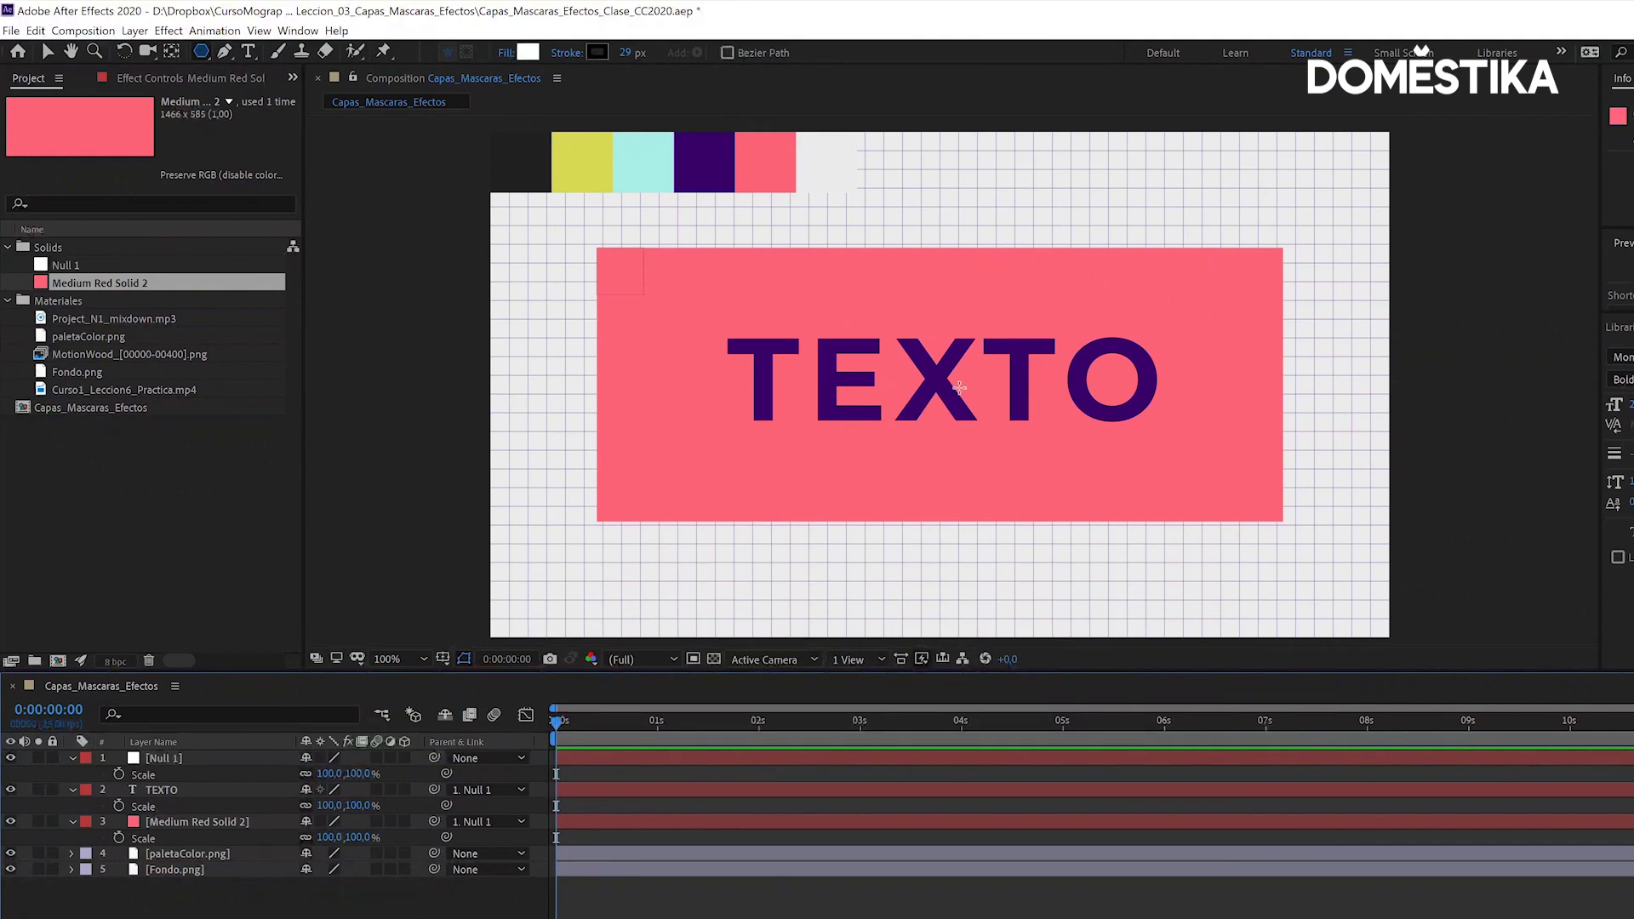
- Draw a cyan circle with a 52 px purple stroke near the solid's top-right corner
{"action": "mouse_move", "coordinate": [939, 384]}
{"action": "left_mouse_down"}
{"action": "mouse_move", "coordinate": [1064, 357]}
{"action": "mouse_move", "coordinate": [985, 295]}
{"action": "left_mouse_up"}
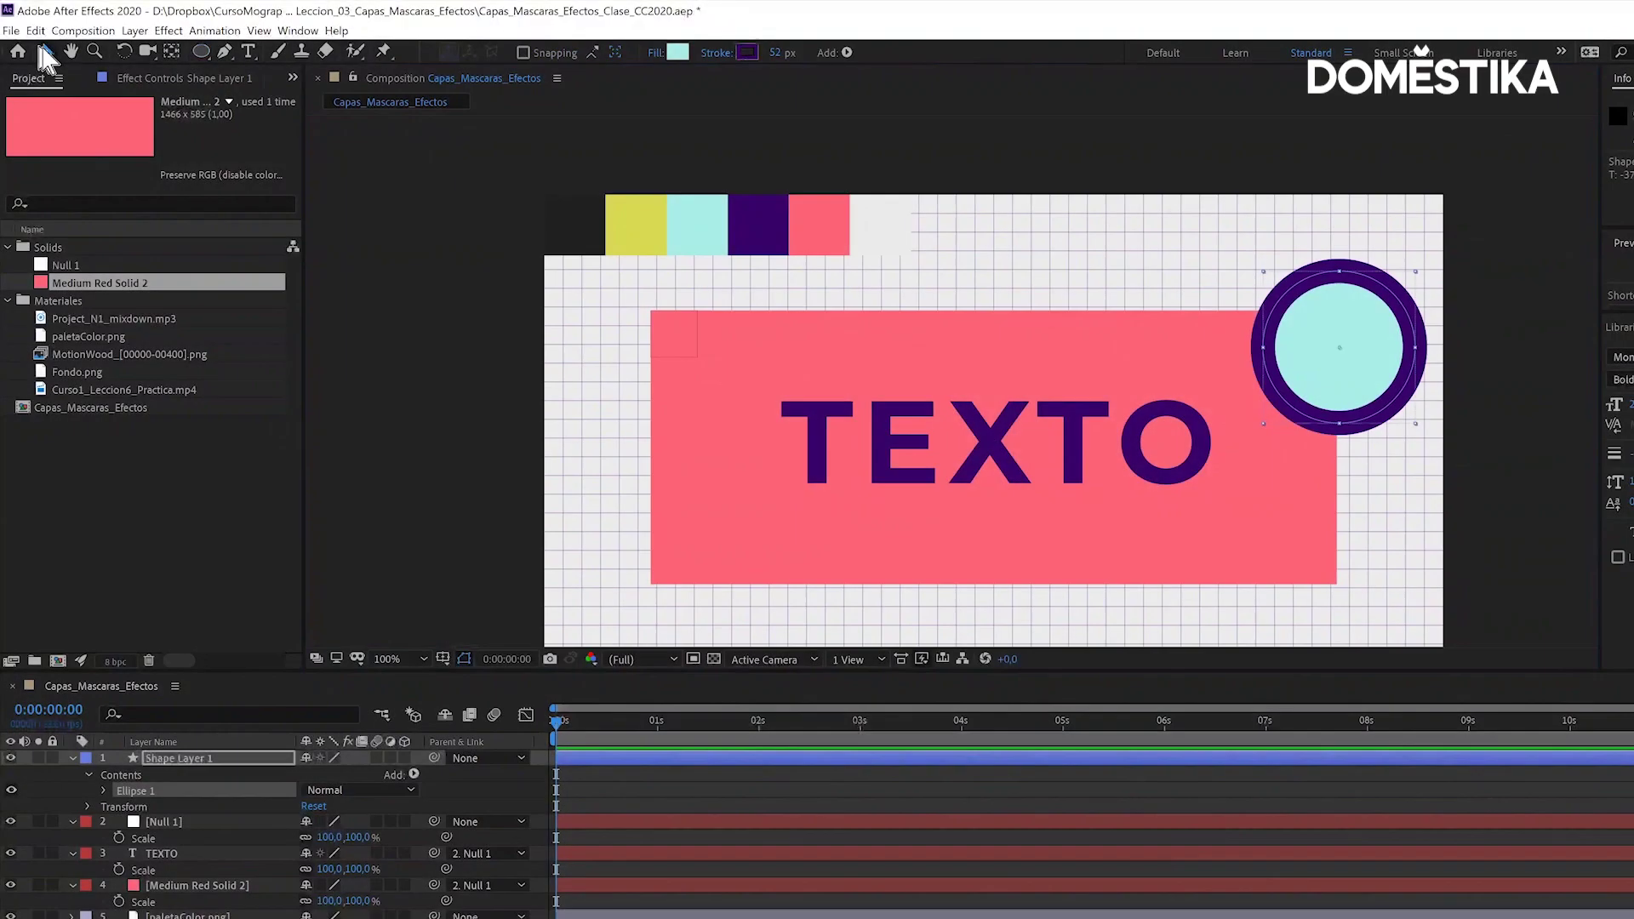
{"action": "left_click_drag", "start_coordinate": [1335, 370], "coordinate": [1321, 342]}
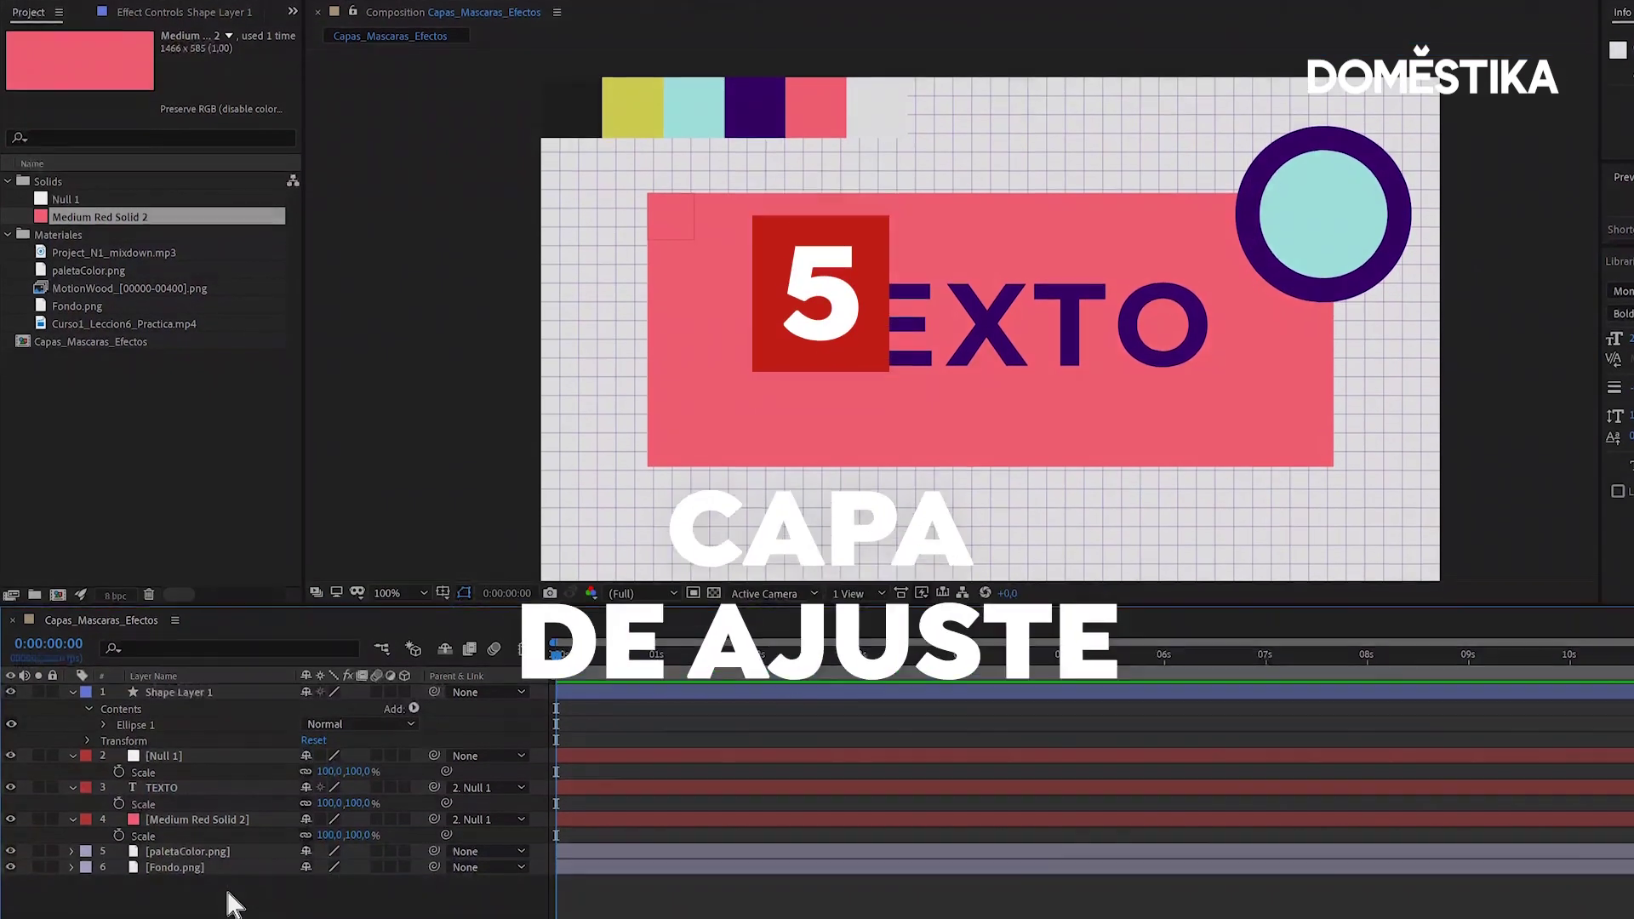
- Add Adjustment Layer 1 from the timeline's New menu, undoing an accidental move
{"action": "right_click", "coordinate": [230, 898]}
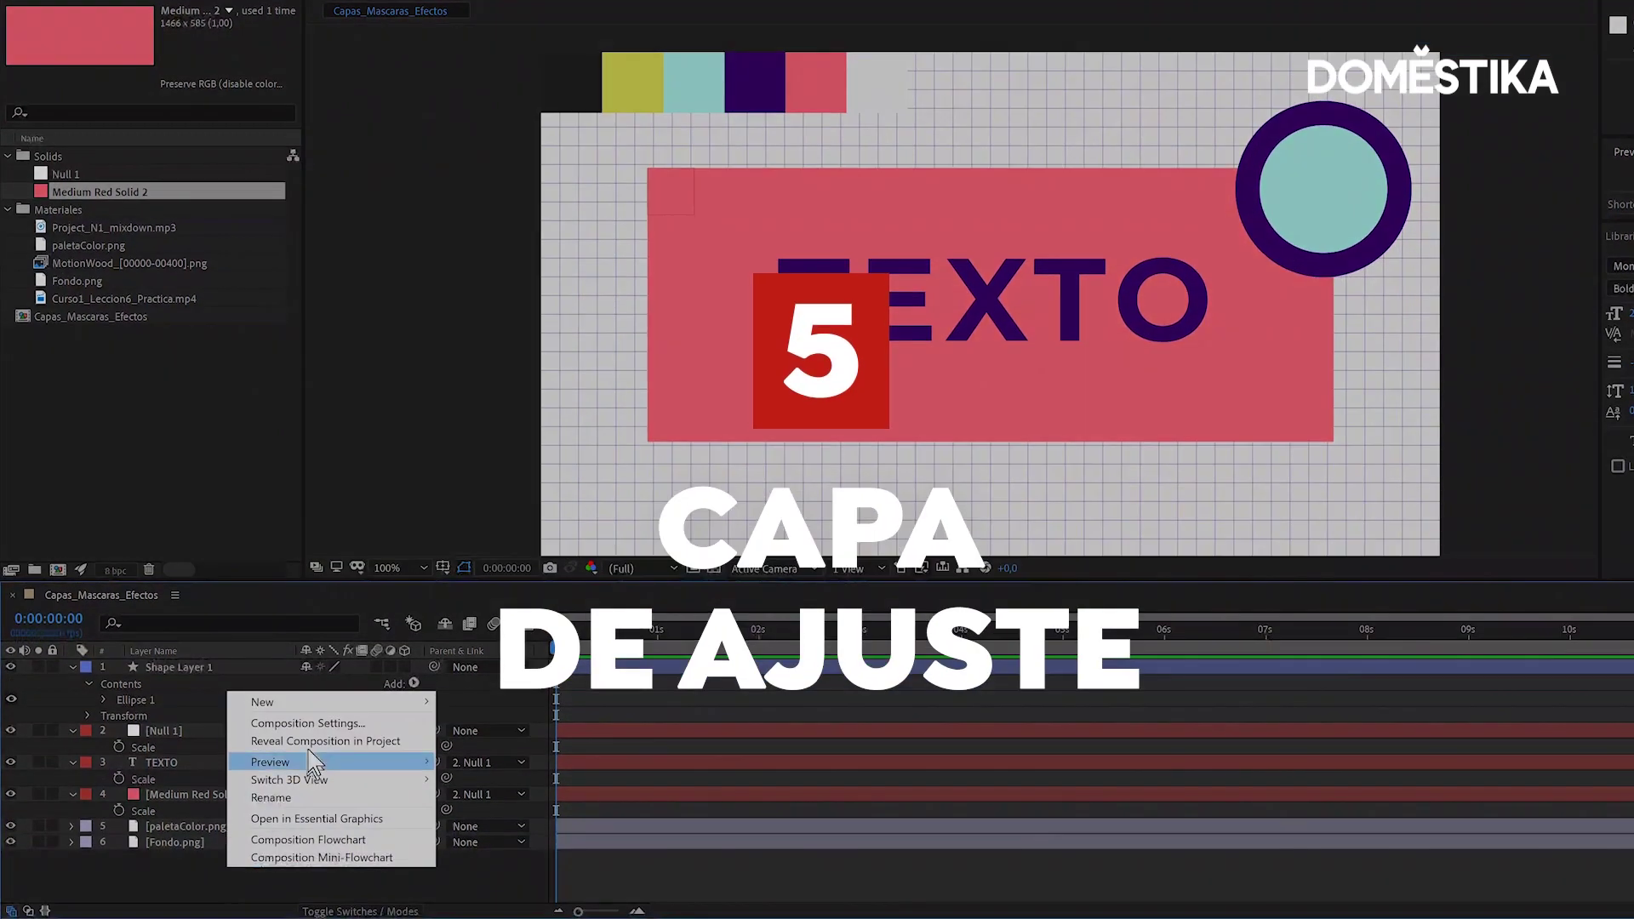
{"action": "mouse_move", "coordinate": [336, 703]}
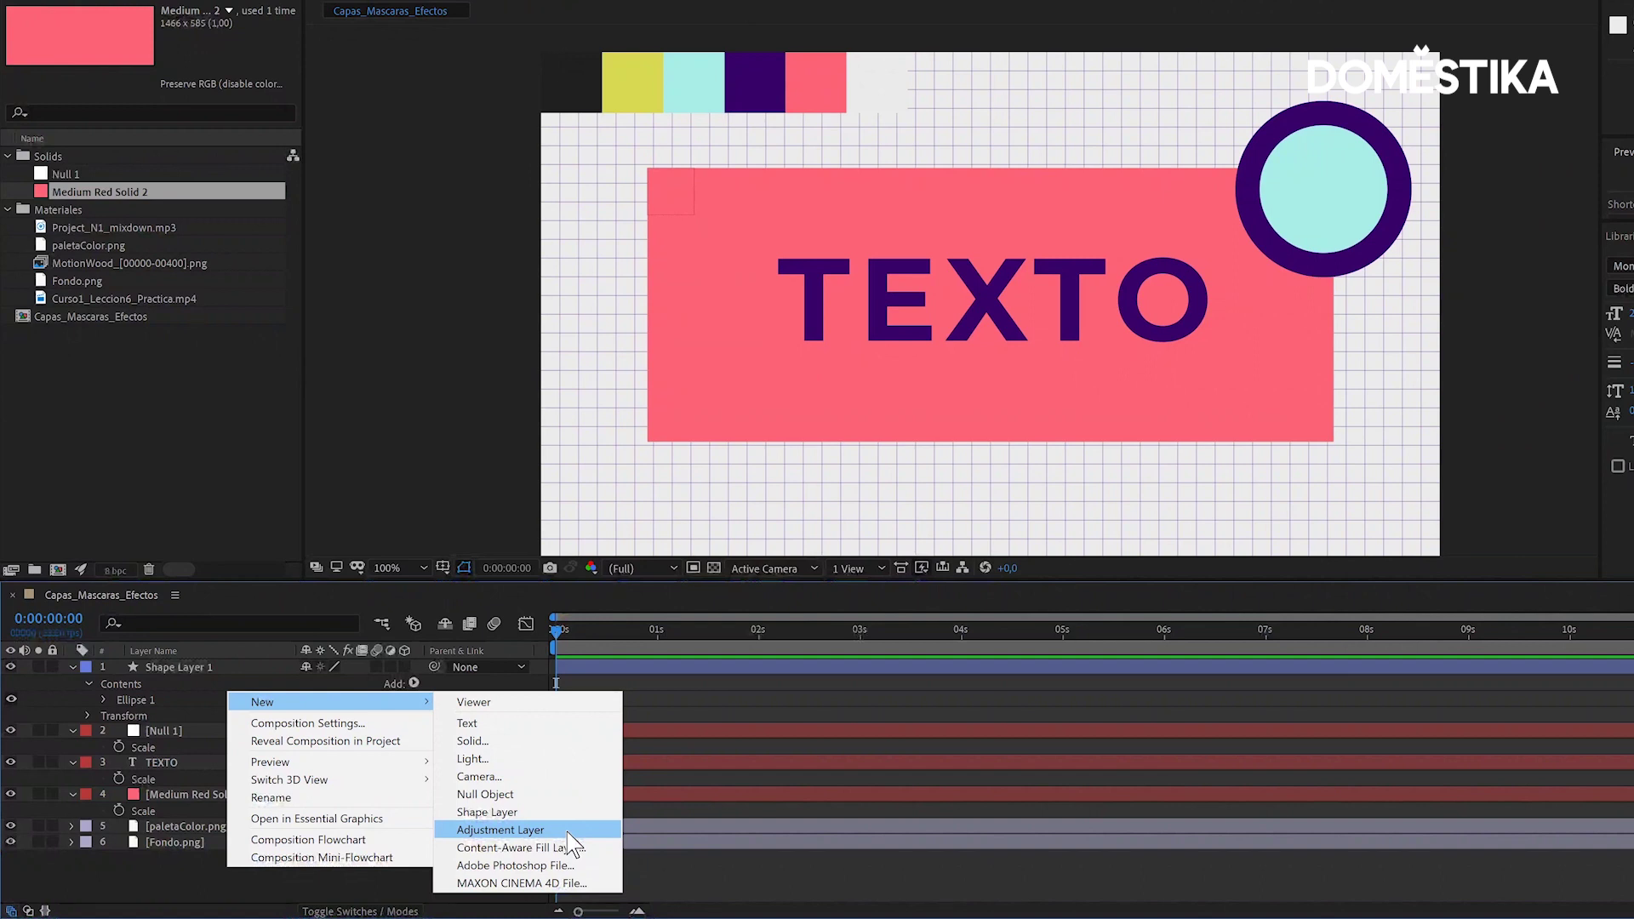
{"action": "left_click", "coordinate": [568, 832]}
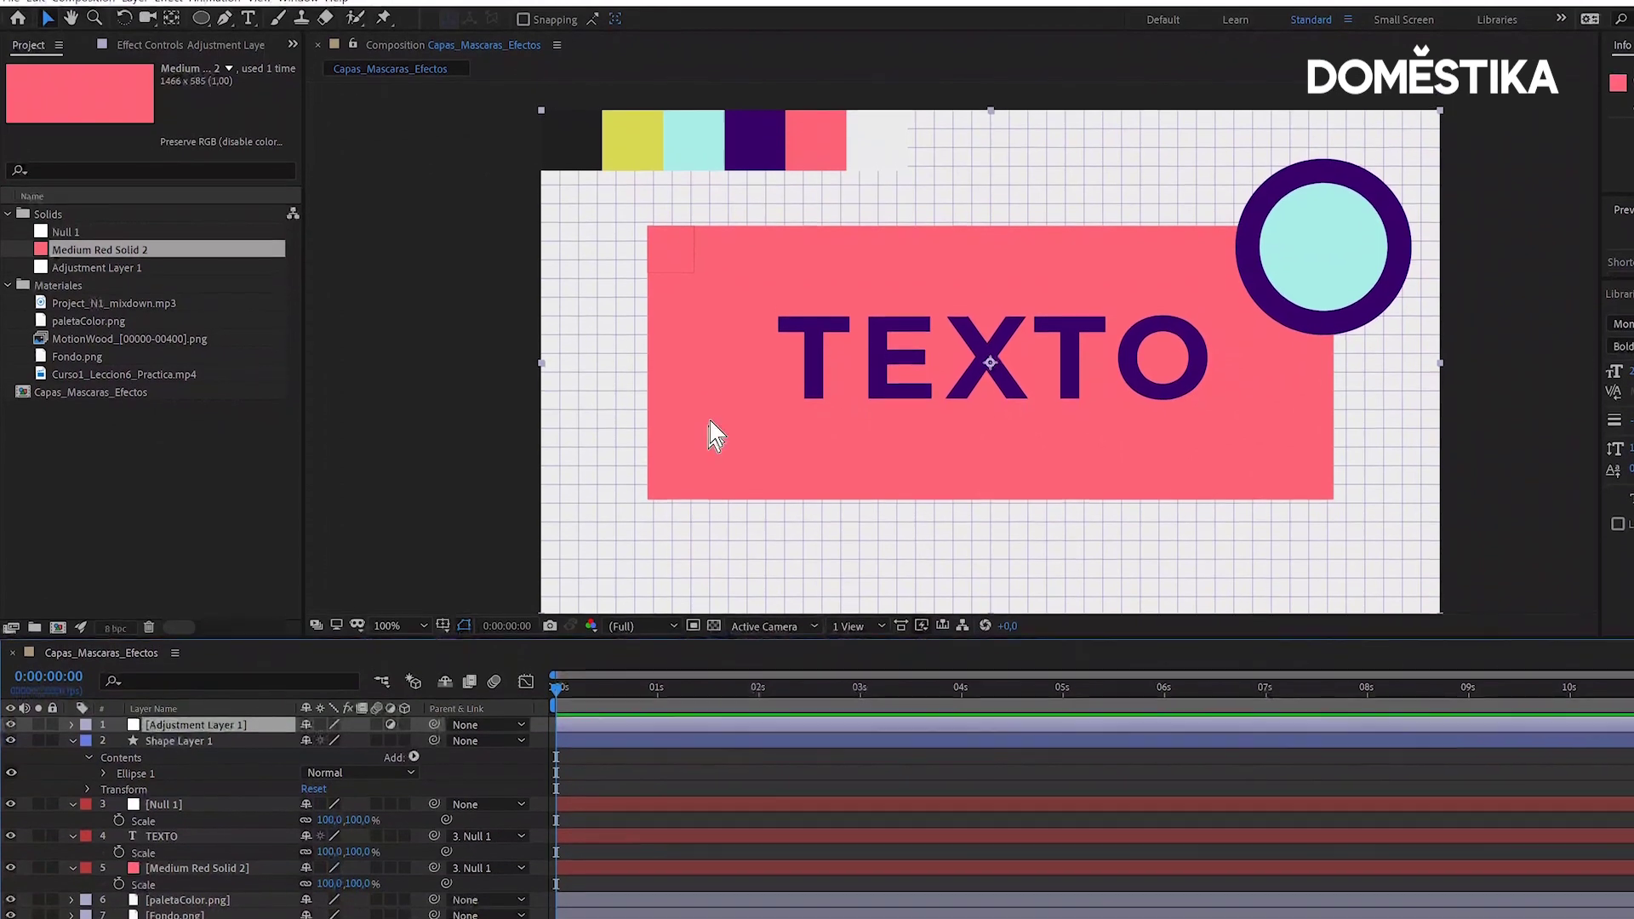
{"action": "left_click_drag", "start_coordinate": [698, 138], "coordinate": [458, 349]}
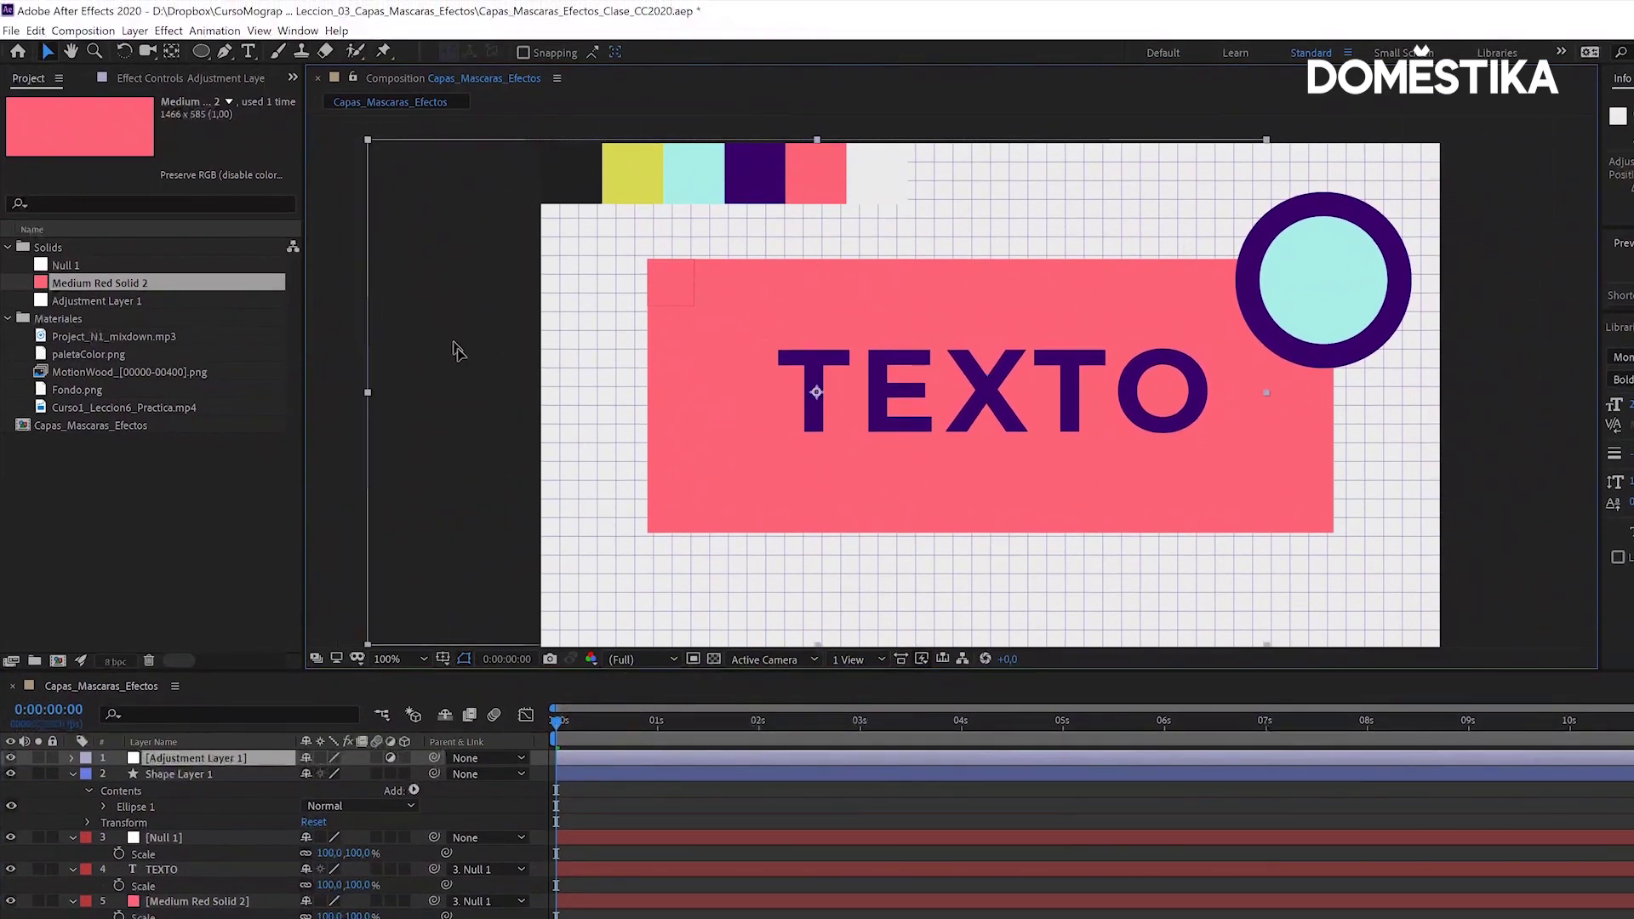
{"action": "key", "text": "ctrl+z"}
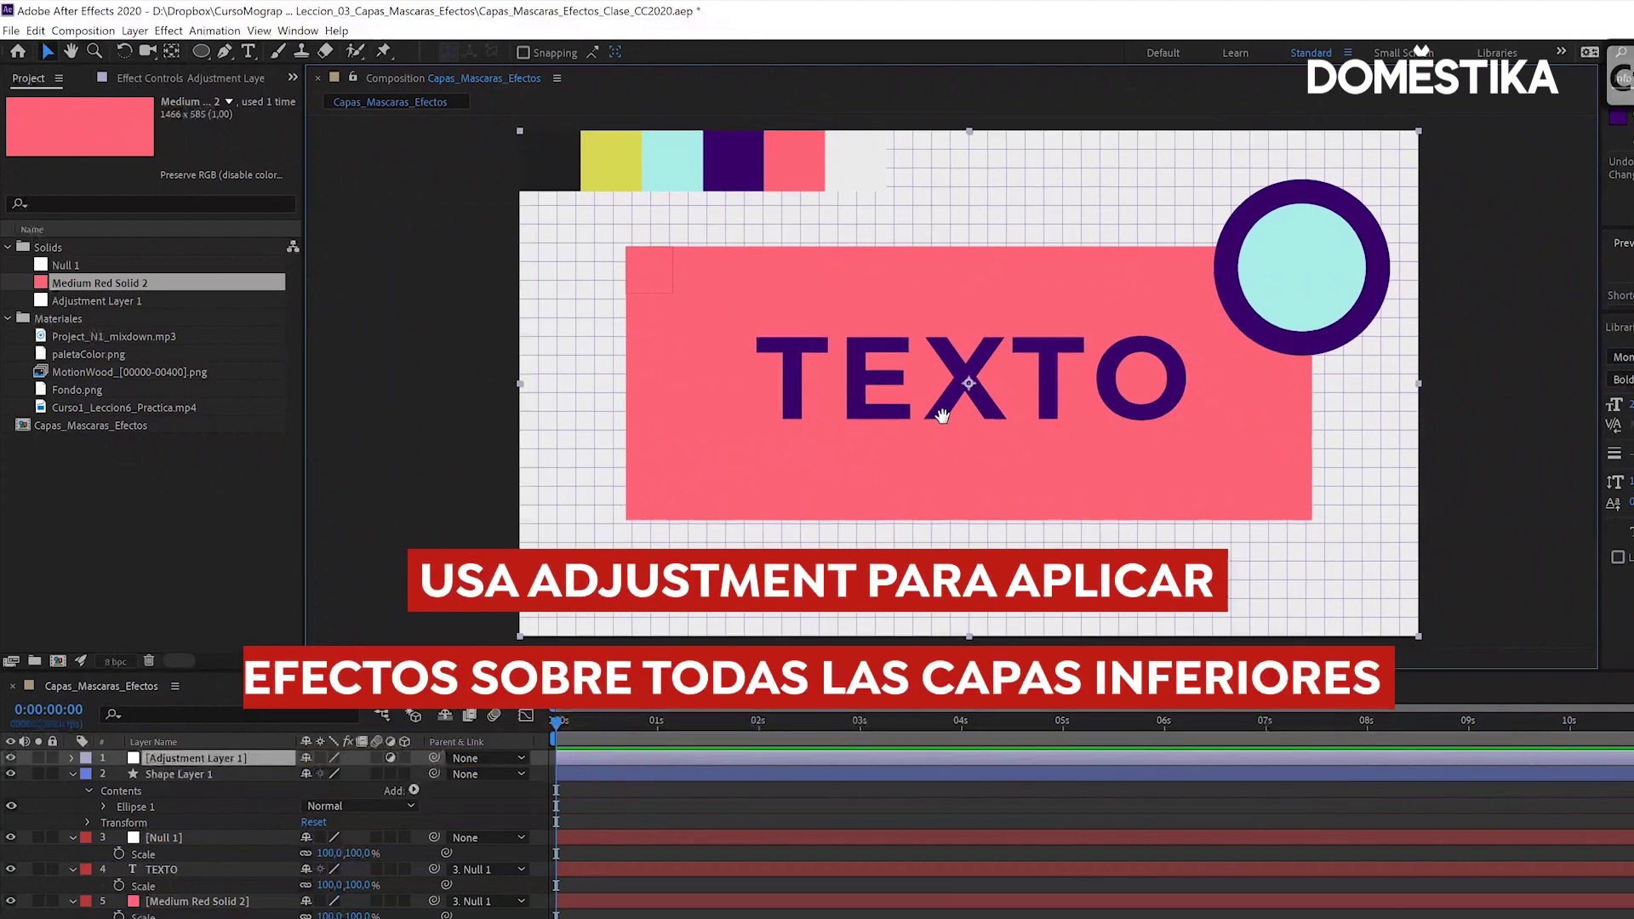
{"action": "left_click_drag", "start_coordinate": [942, 416], "coordinate": [920, 406]}
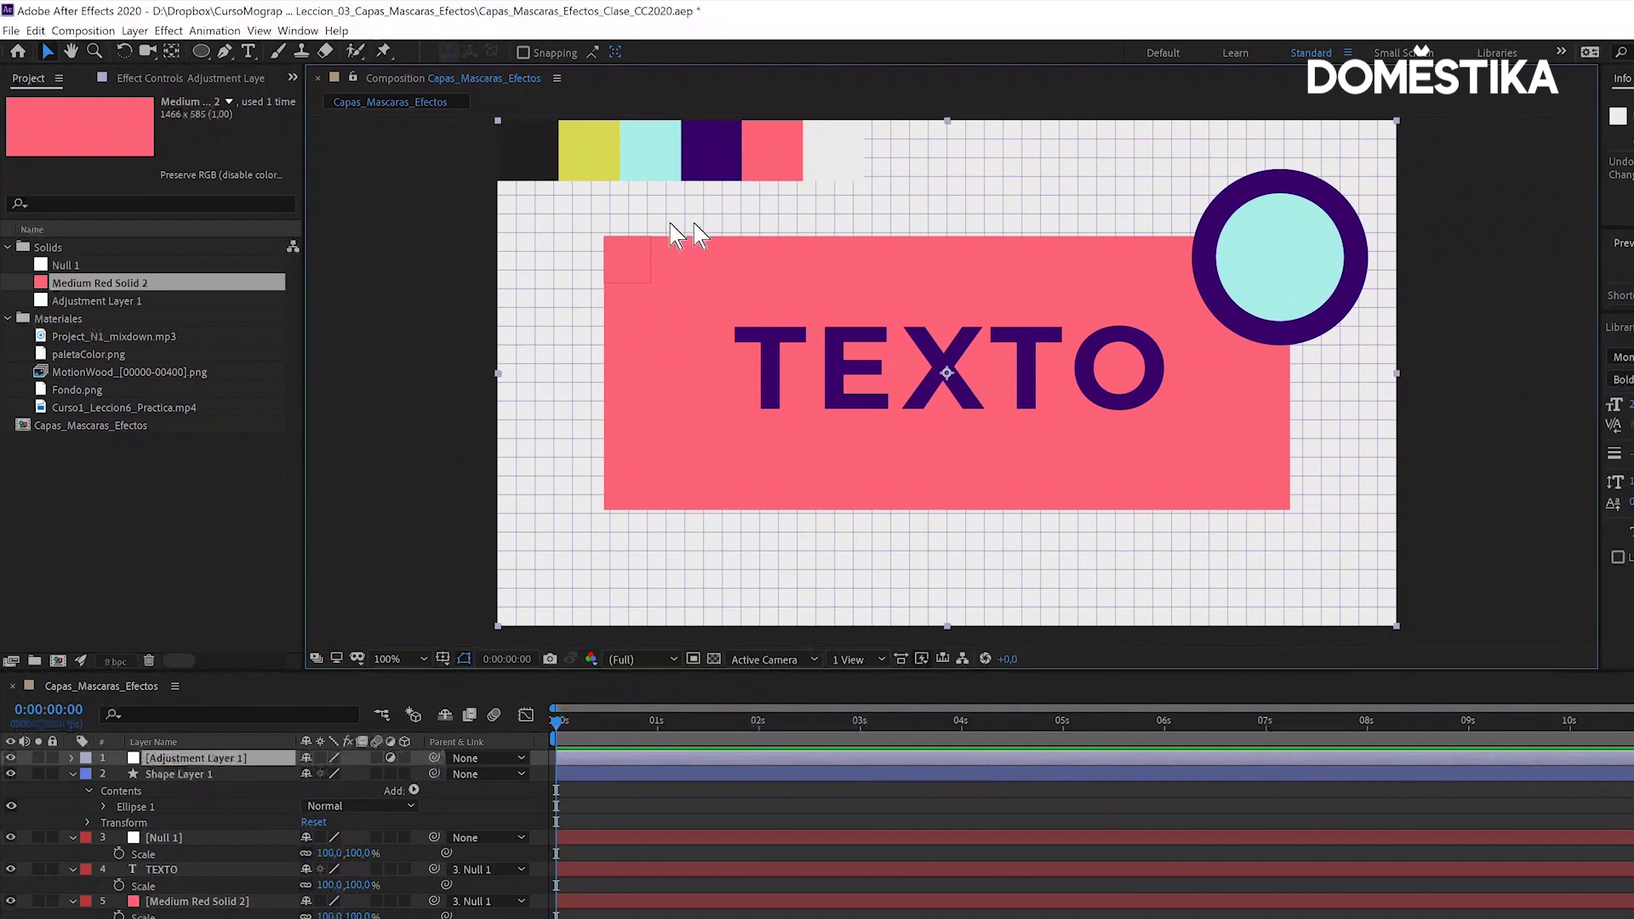
- Apply a Hue/Saturation effect to Adjustment Layer 1
{"action": "left_click", "coordinate": [162, 77]}
{"action": "right_click", "coordinate": [97, 179]}
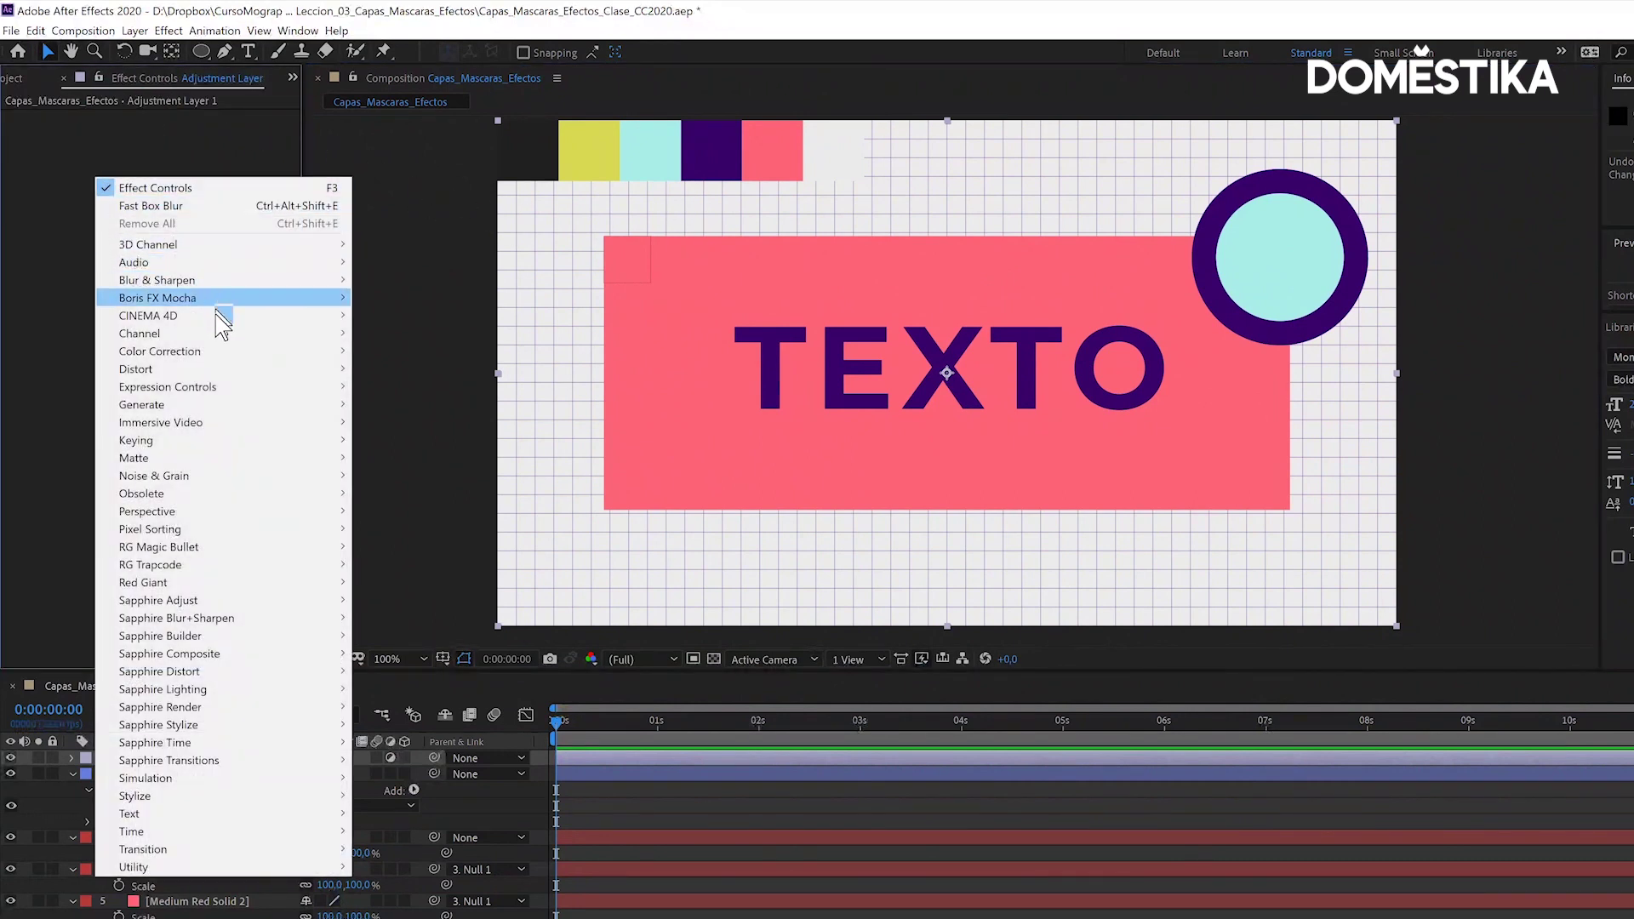
{"action": "mouse_move", "coordinate": [220, 356]}
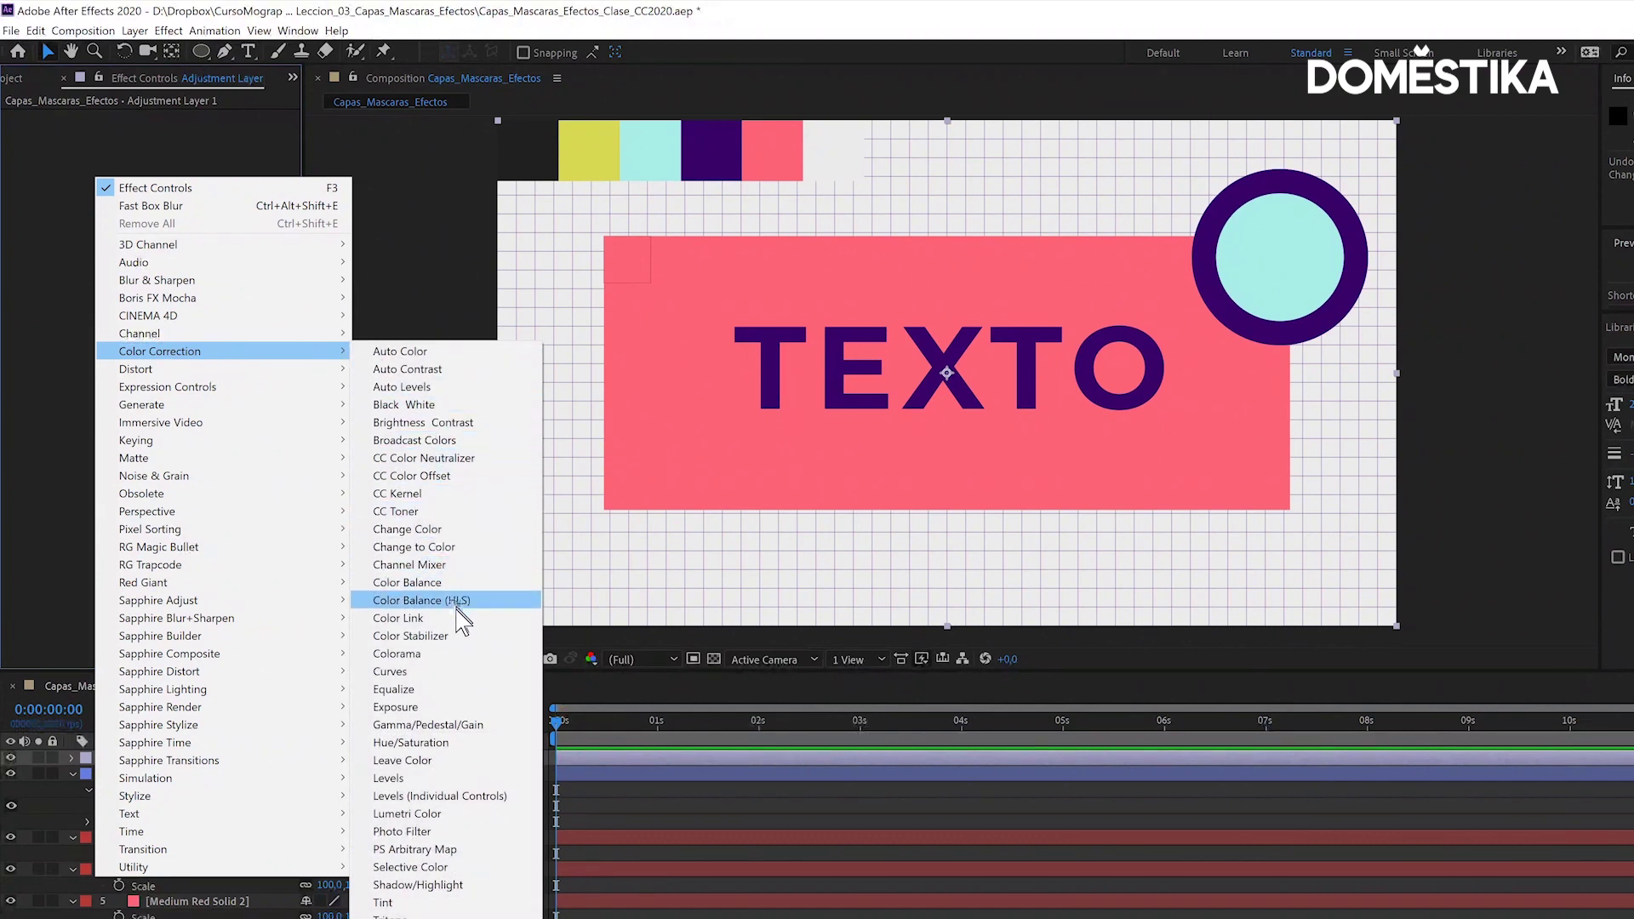
{"action": "left_click", "coordinate": [447, 747]}
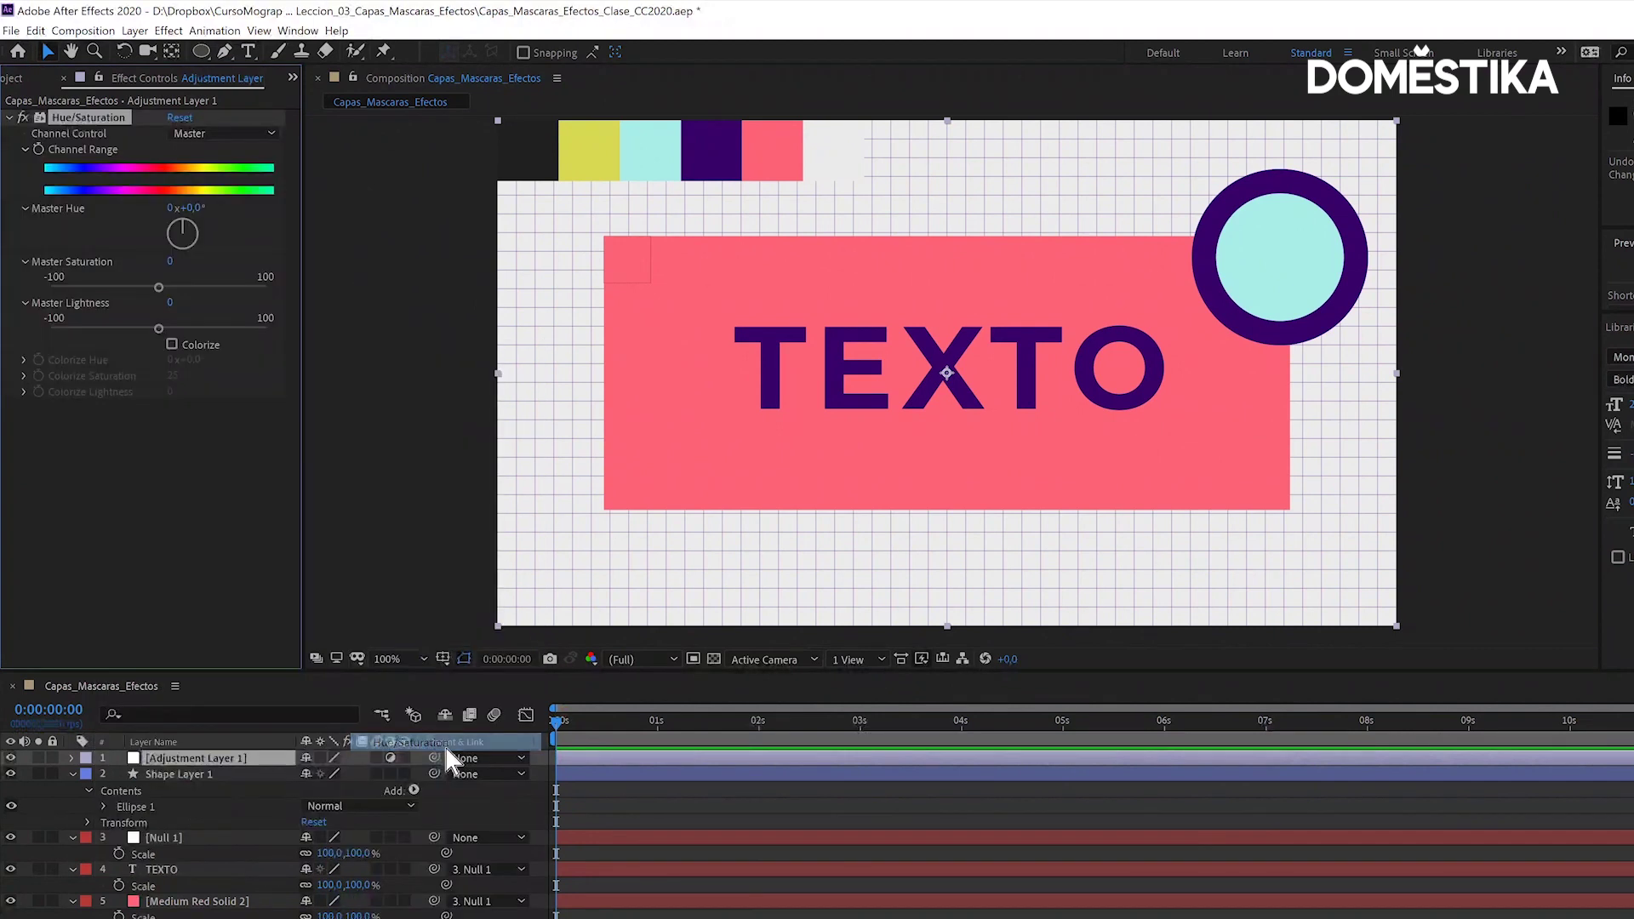
- Set Master Saturation to -100 and Master Lightness to -17, then offset the layer
{"action": "left_click_drag", "start_coordinate": [153, 286], "coordinate": [25, 293]}
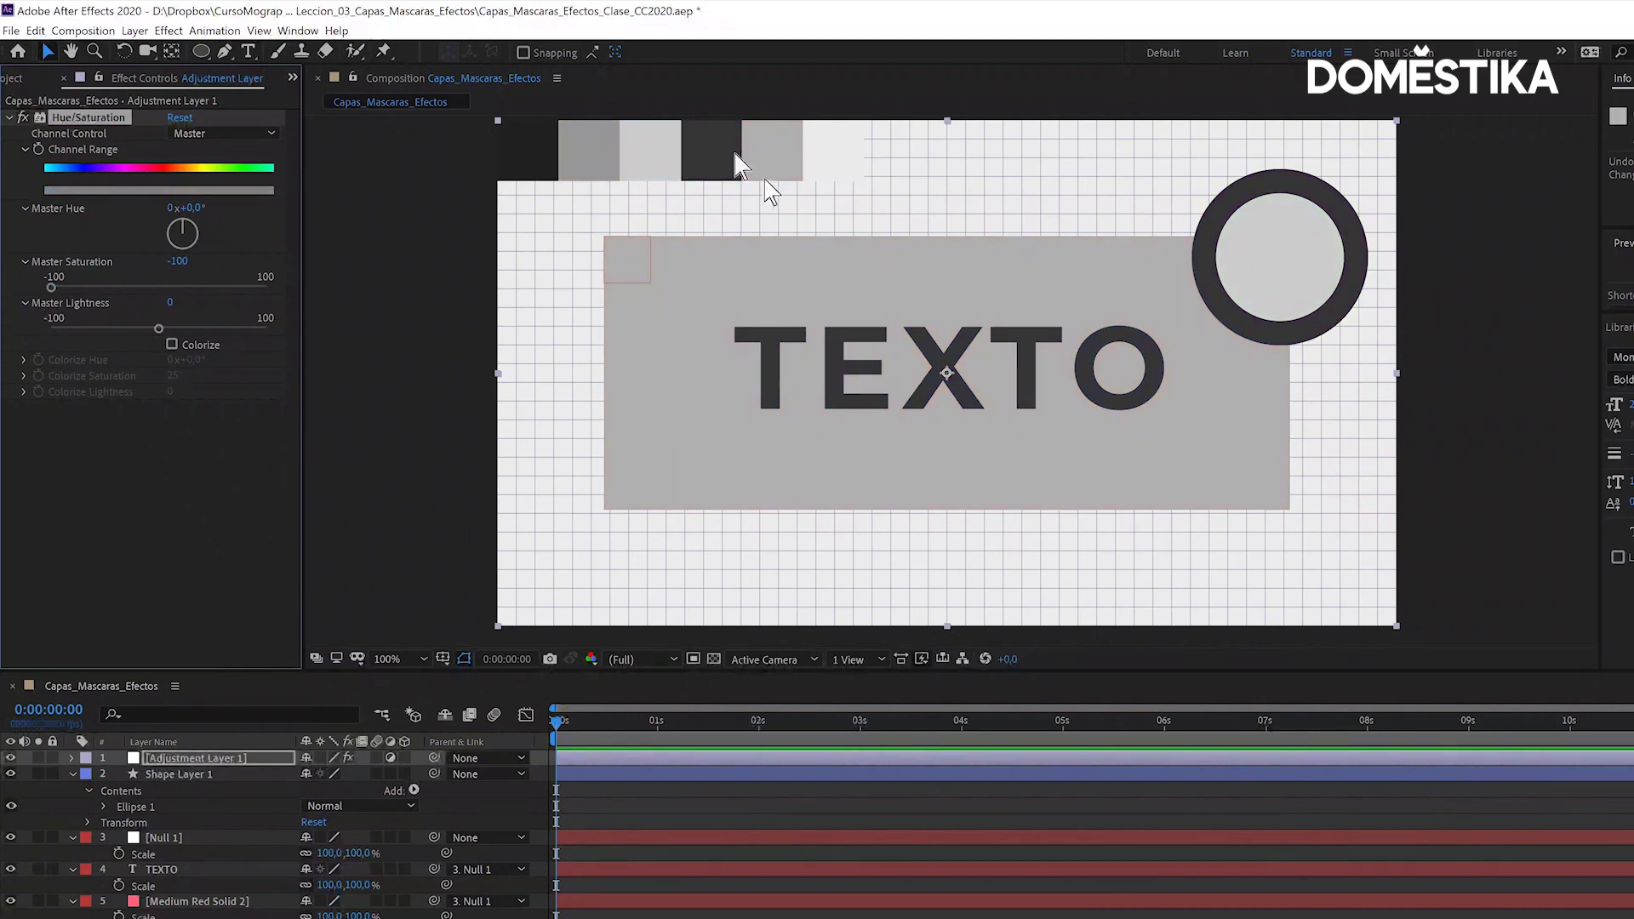
{"action": "left_click_drag", "start_coordinate": [157, 328], "coordinate": [141, 330]}
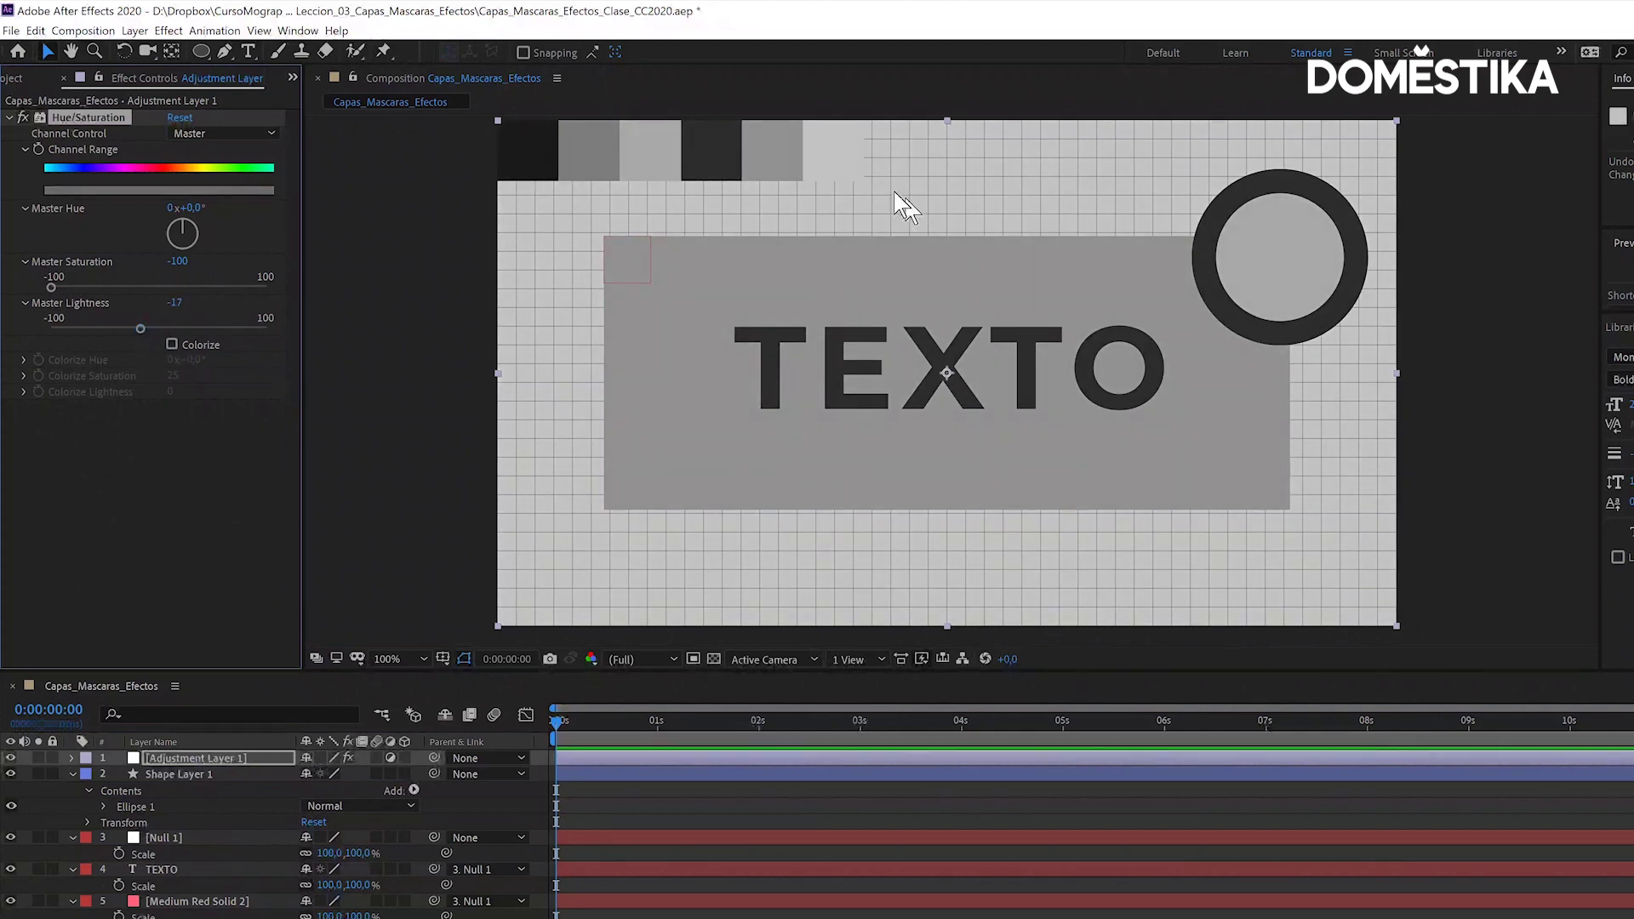
{"action": "mouse_move", "coordinate": [536, 229]}
{"action": "left_mouse_down"}
{"action": "mouse_move", "coordinate": [1127, 481]}
{"action": "mouse_move", "coordinate": [1298, 402]}
{"action": "mouse_move", "coordinate": [370, 334]}
{"action": "mouse_move", "coordinate": [817, 642]}
{"action": "left_mouse_up"}
- Add a Gaussian Blur to the adjustment layer with Blurriness 48.5
{"action": "right_click", "coordinate": [79, 314]}
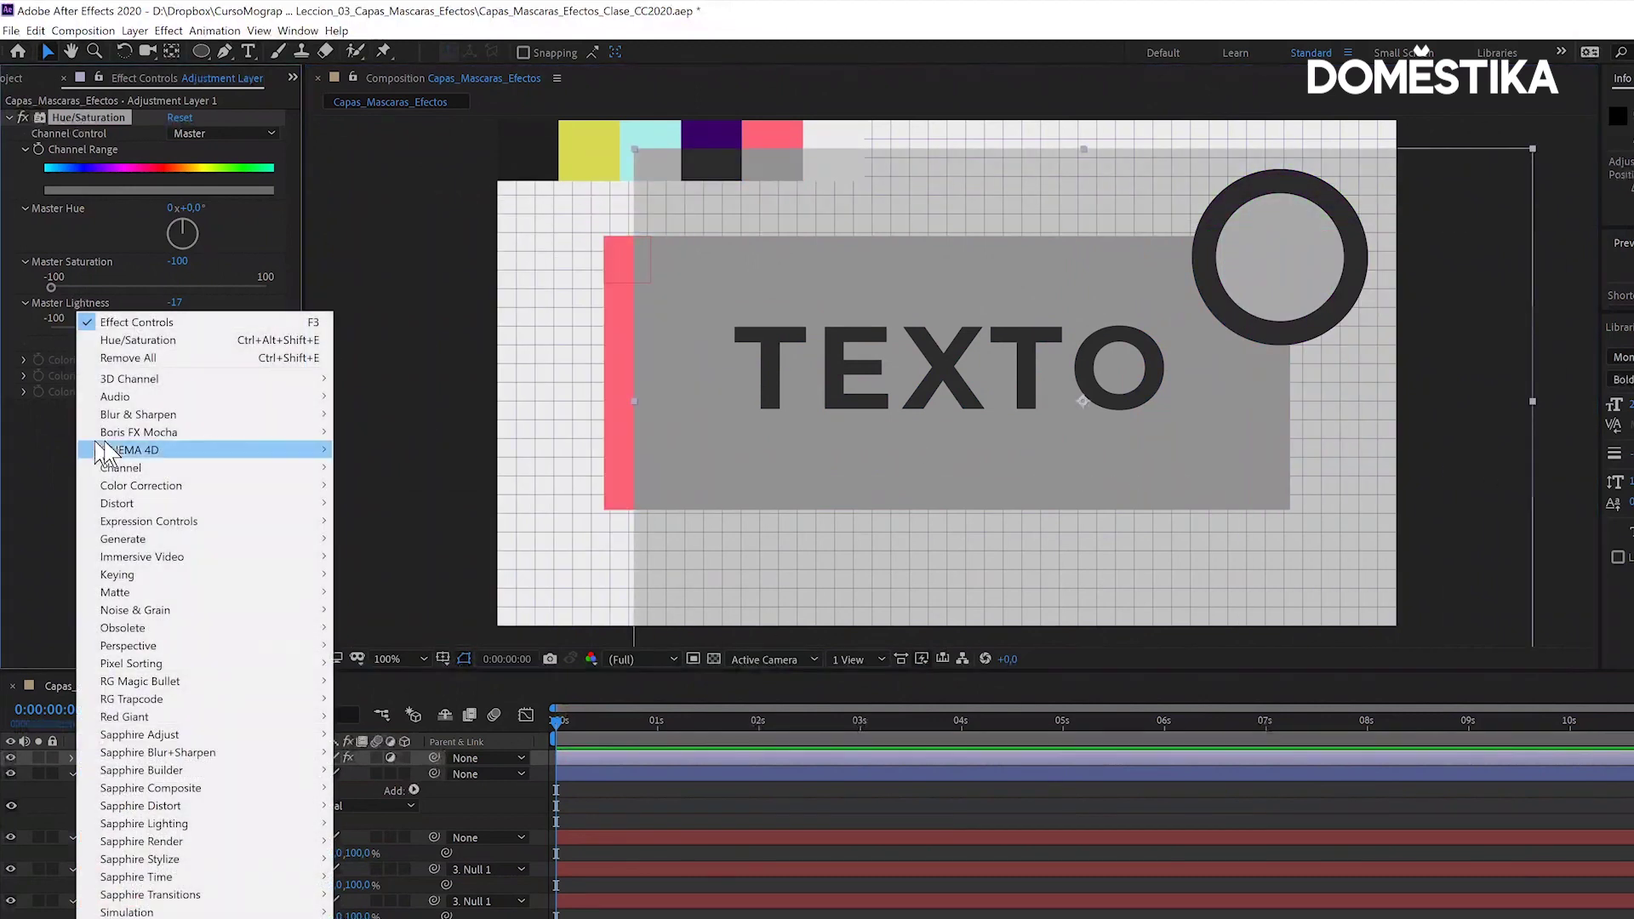
{"action": "mouse_move", "coordinate": [162, 415]}
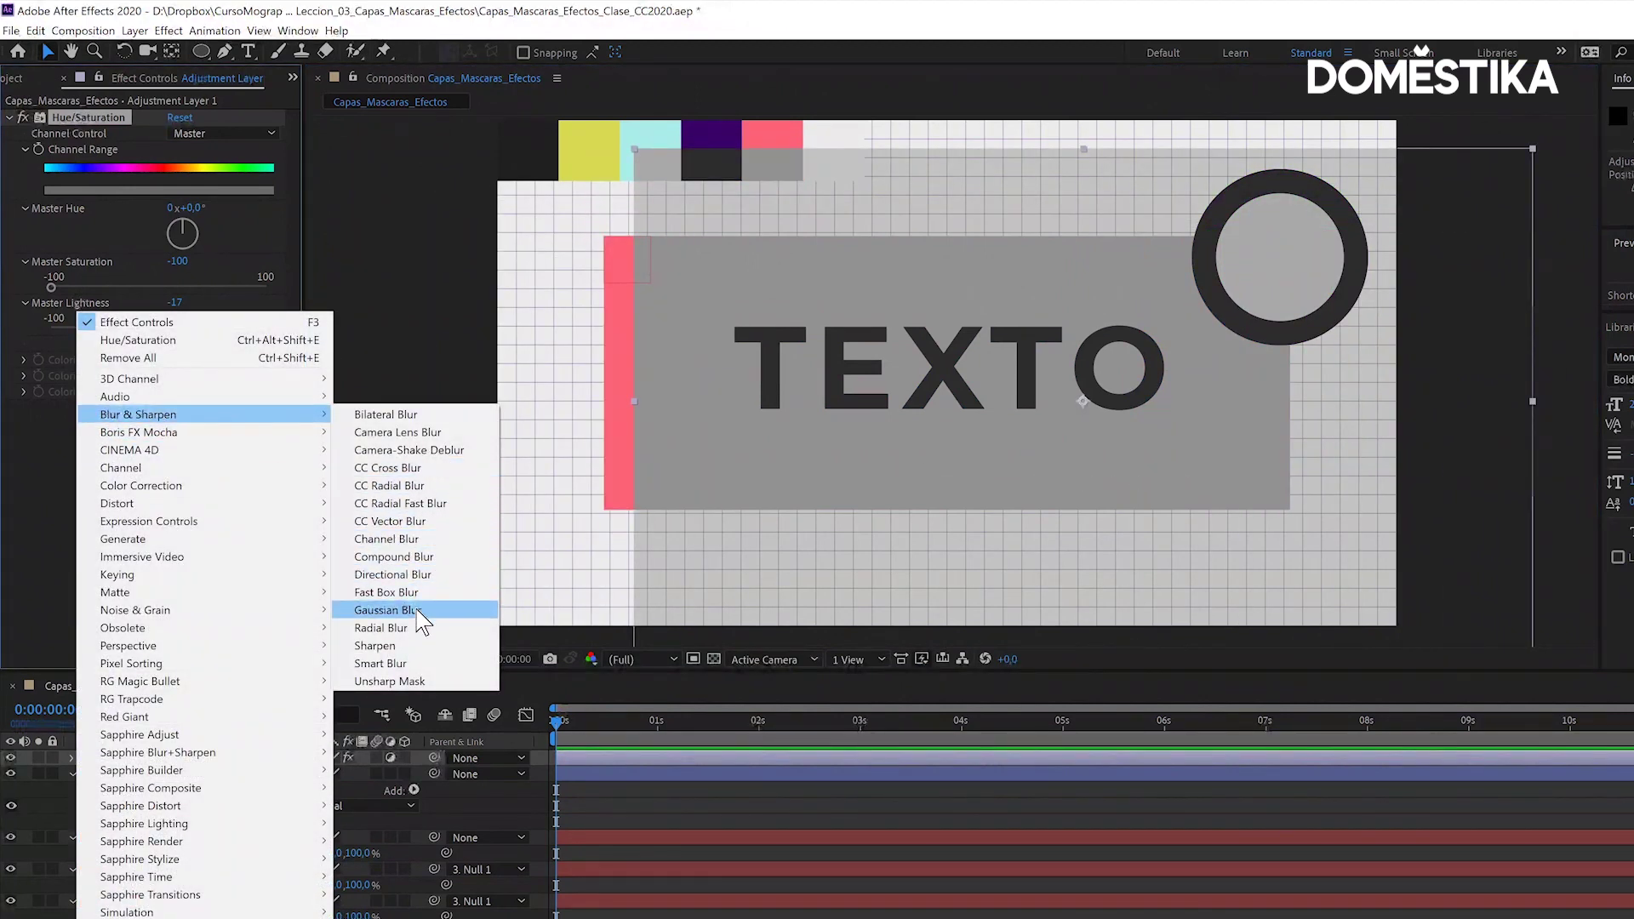
{"action": "left_click", "coordinate": [416, 611]}
{"action": "left_click_drag", "start_coordinate": [175, 423], "coordinate": [514, 428]}
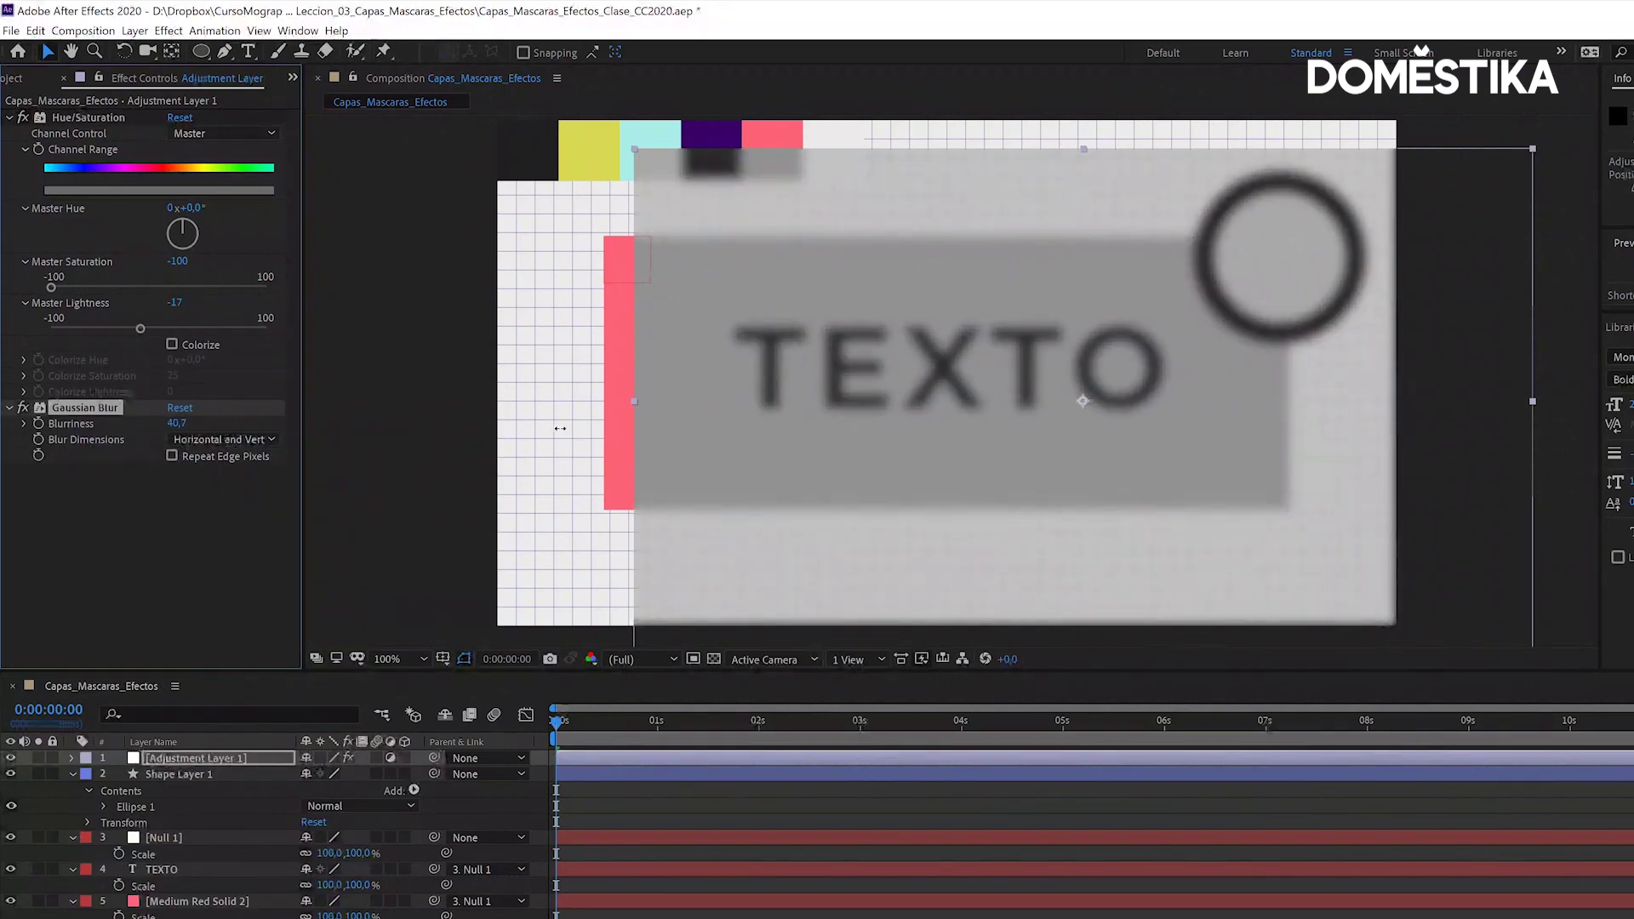
- Reposition the blurred area so it covers part of the TEXTO title
{"action": "left_click_drag", "start_coordinate": [621, 423], "coordinate": [909, 228]}
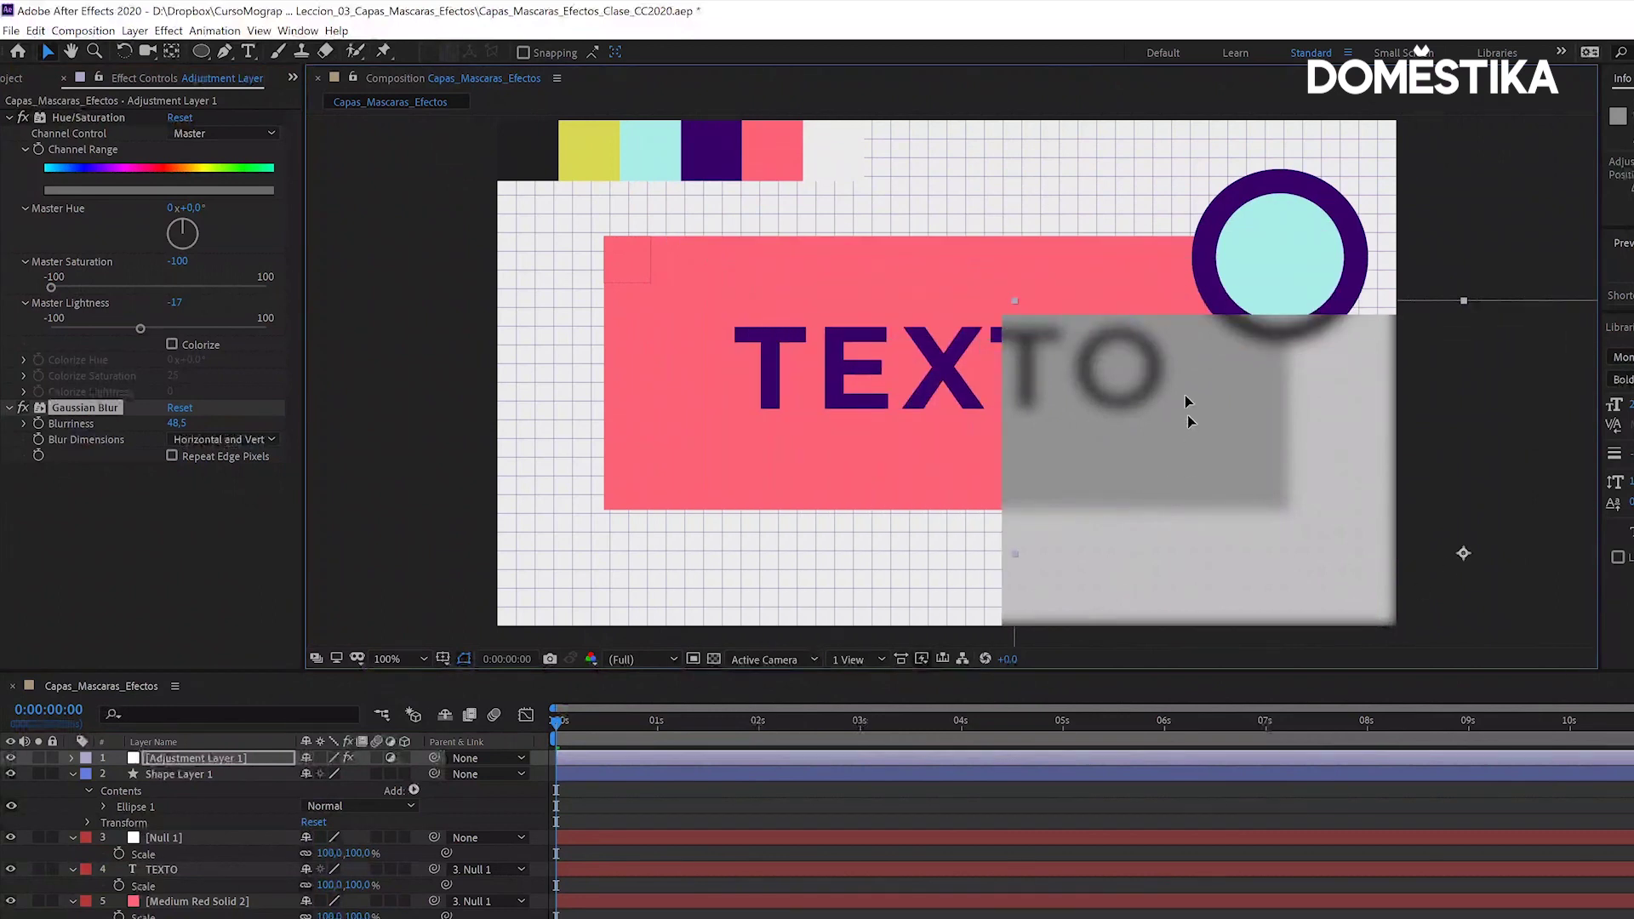
{"action": "mouse_move", "coordinate": [908, 228]}
{"action": "left_mouse_down"}
{"action": "mouse_move", "coordinate": [913, 312]}
{"action": "mouse_move", "coordinate": [825, 430]}
{"action": "left_mouse_up"}
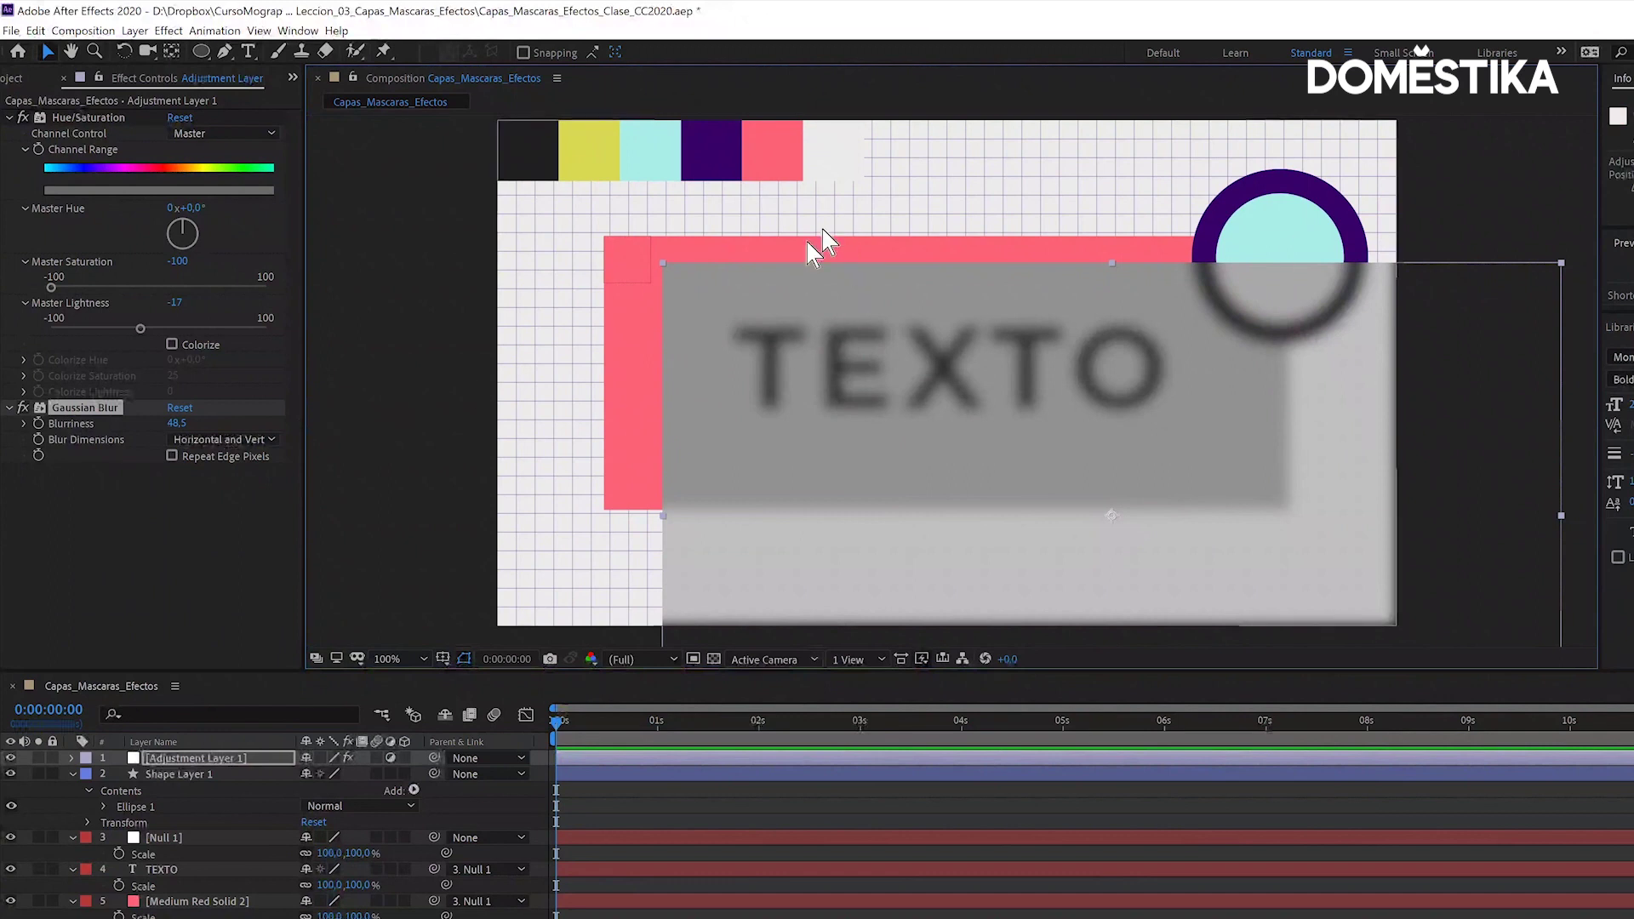
{"action": "mouse_move", "coordinate": [851, 319]}
{"action": "left_mouse_down"}
{"action": "mouse_move", "coordinate": [1018, 478]}
{"action": "mouse_move", "coordinate": [985, 267]}
{"action": "mouse_move", "coordinate": [956, 456]}
{"action": "mouse_move", "coordinate": [781, 357]}
{"action": "left_mouse_up"}
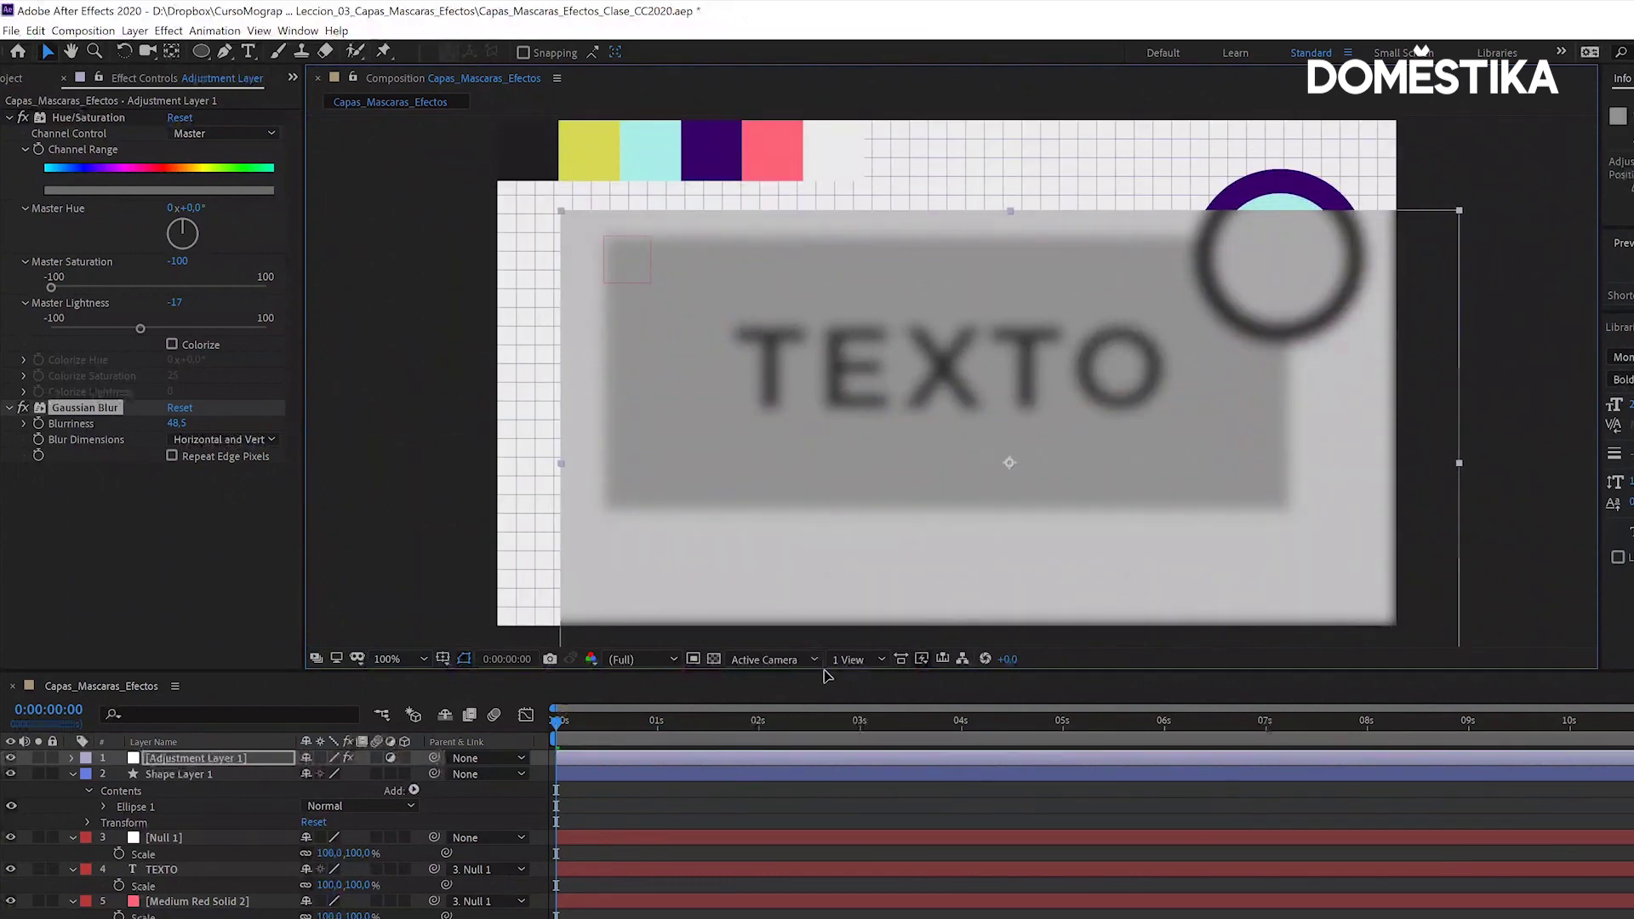